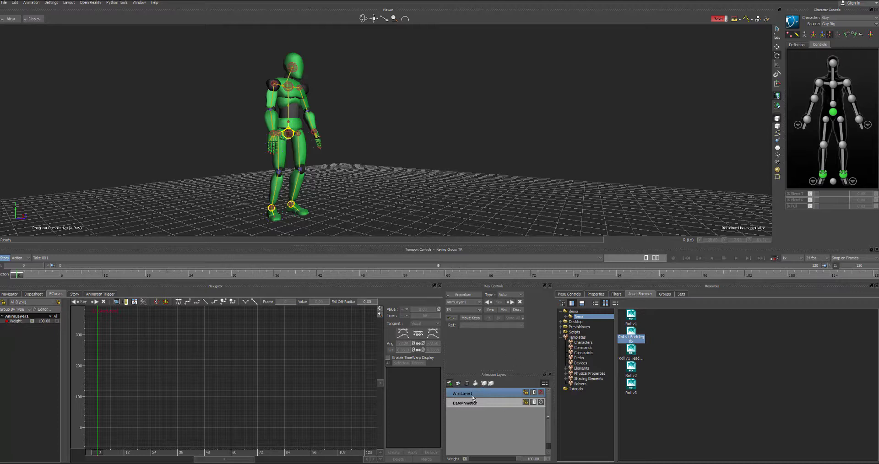
Step: Rename the AnimLayer1 animation layer to "hand fix"
right_click(473, 397)
left_click(492, 341)
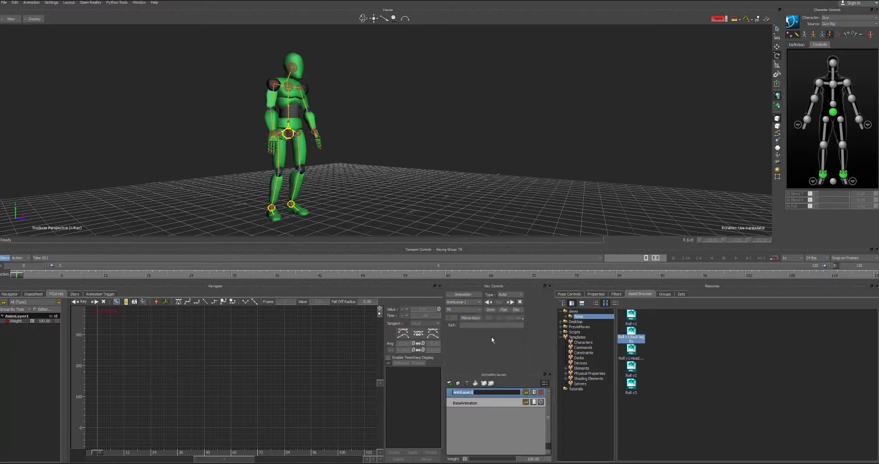
type("hand fix")
key("Return")
Step: Curl the right hand's index, middle, ring and pinky fingers inward together by rotating their fingertip effectors in Local mode
left_click_drag(433, 121, 327, 155)
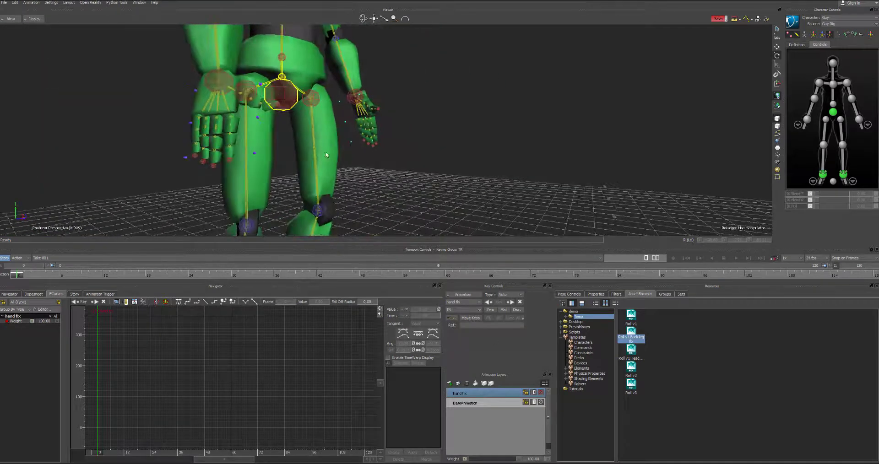
left_click(218, 165)
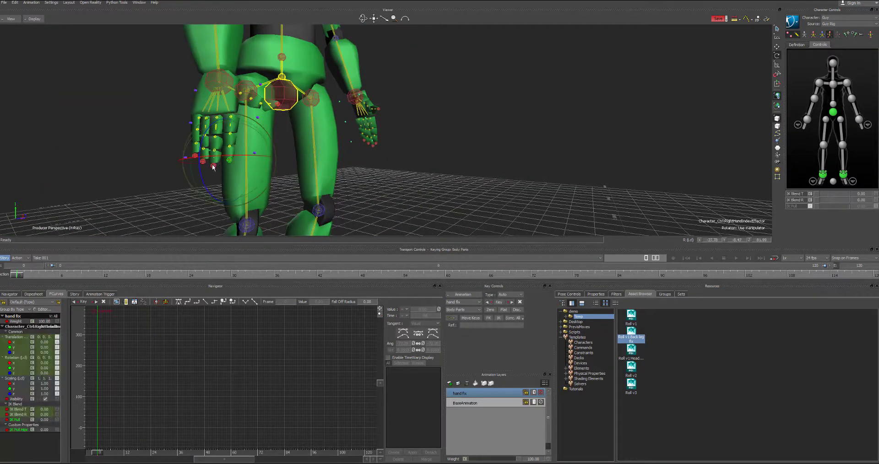
left_click(203, 162, "shift")
left_click(198, 160, "shift")
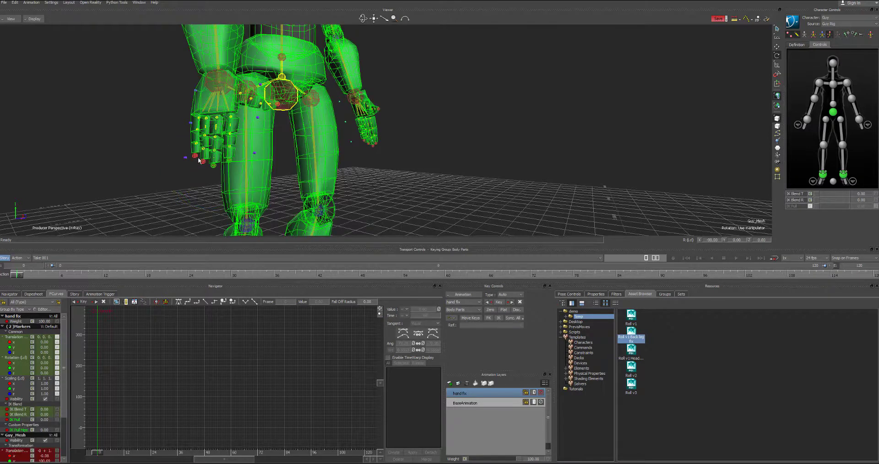
left_click(203, 165, "ctrl")
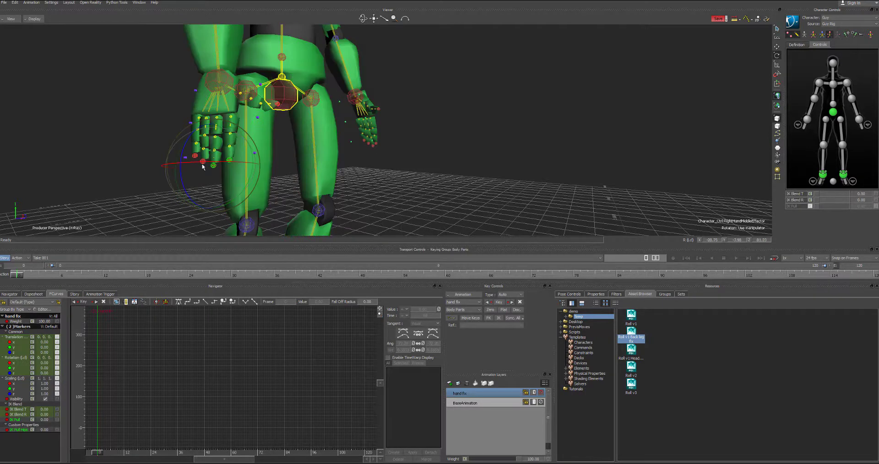
left_click(196, 159, "shift")
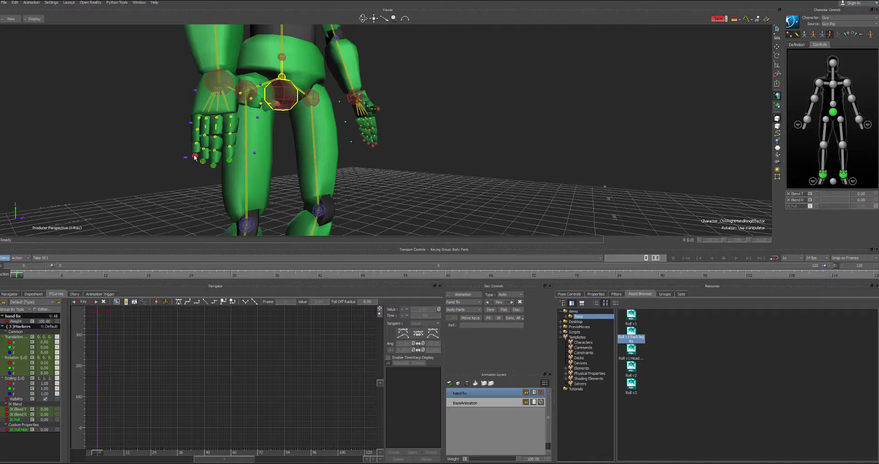
left_click(195, 157, "shift")
scroll(732, 77, "up", 3)
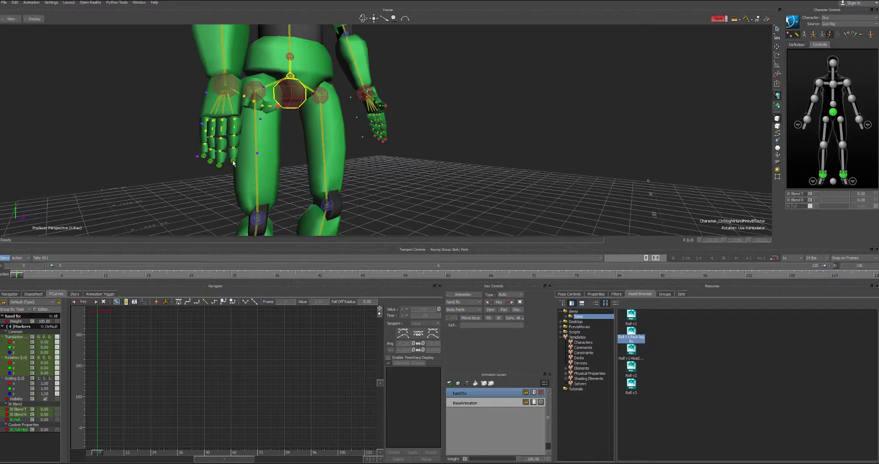
key("e")
left_click(777, 38)
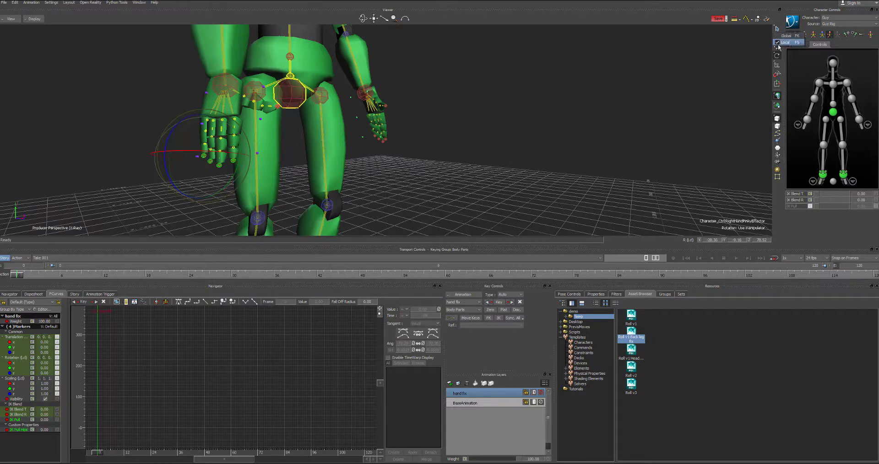
left_click(779, 43)
left_click_drag(340, 181, 285, 161, "ctrl+shift")
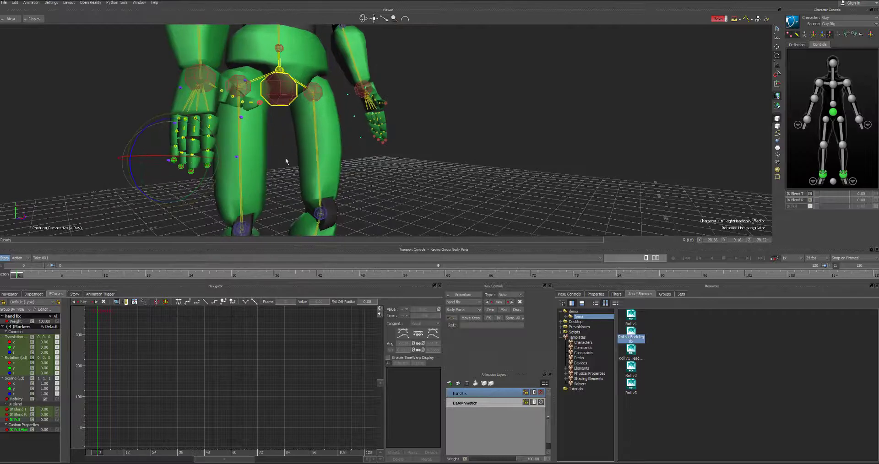
left_click_drag(141, 146, 134, 153)
Step: Rotate the right hand's pinky effector on its own to curl that finger further inward
left_click_drag(192, 156, 378, 161, "ctrl+shift")
scroll(378, 161, "up", 5)
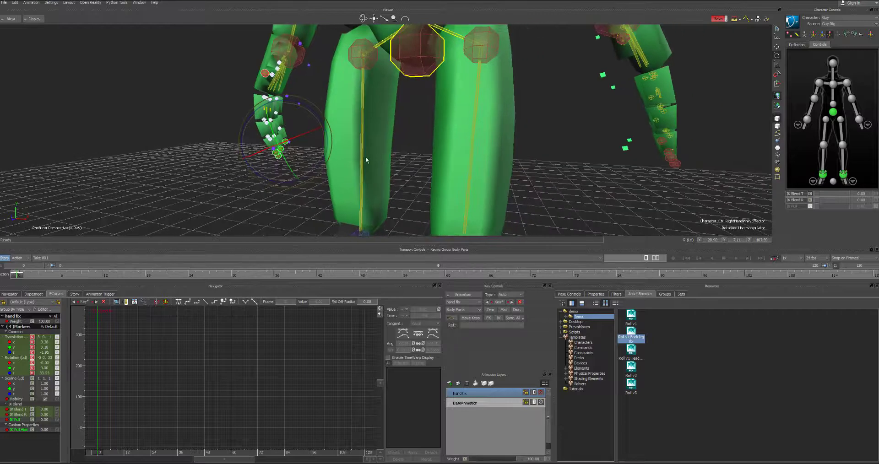
left_click(183, 132)
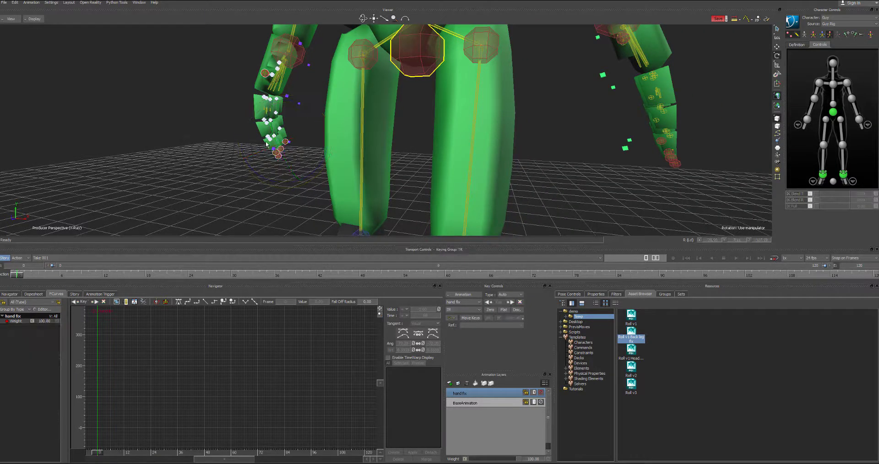
left_click(288, 144)
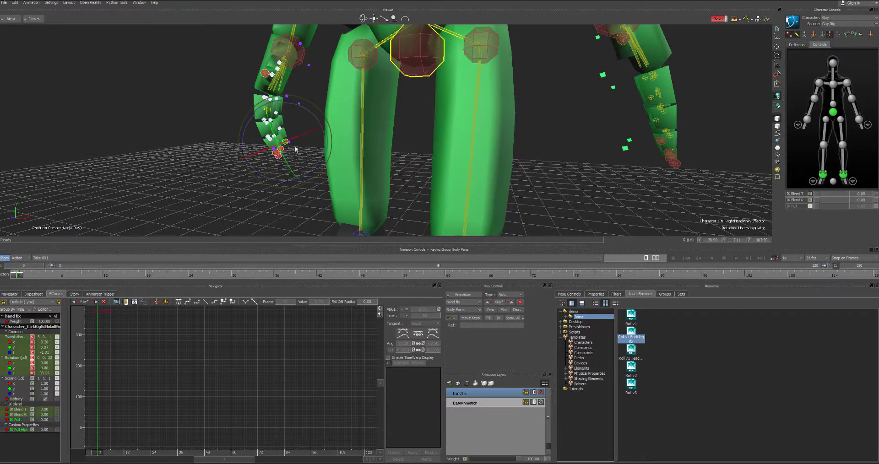
left_click_drag(297, 150, 314, 151, "ctrl+shift")
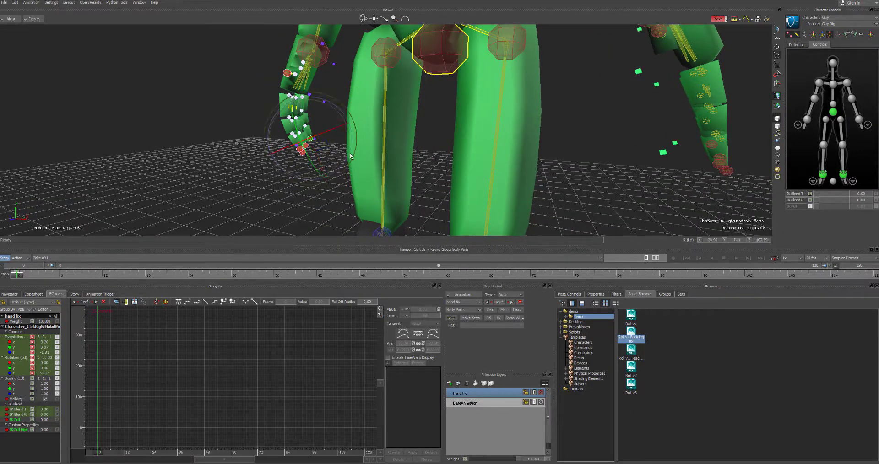
left_click_drag(350, 156, 355, 152)
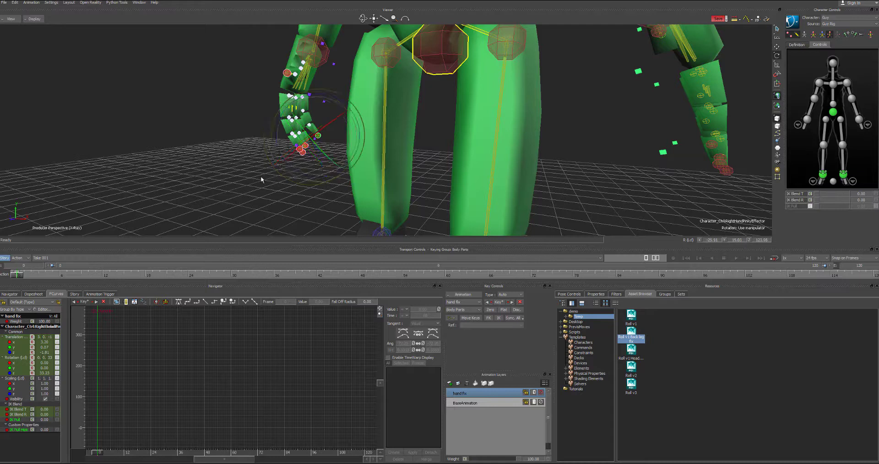
Step: Rotate the right hand's ring finger effector to curl it slightly less than the pinky
left_click(256, 178)
left_click(307, 146)
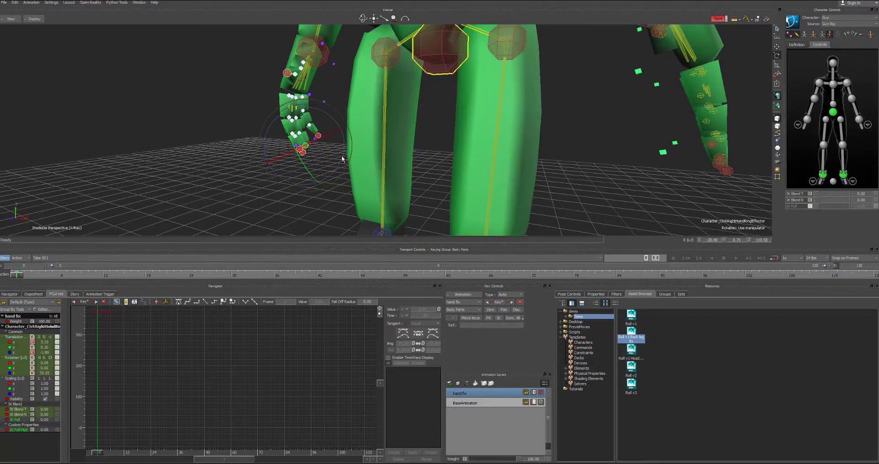
left_click_drag(343, 159, 349, 151)
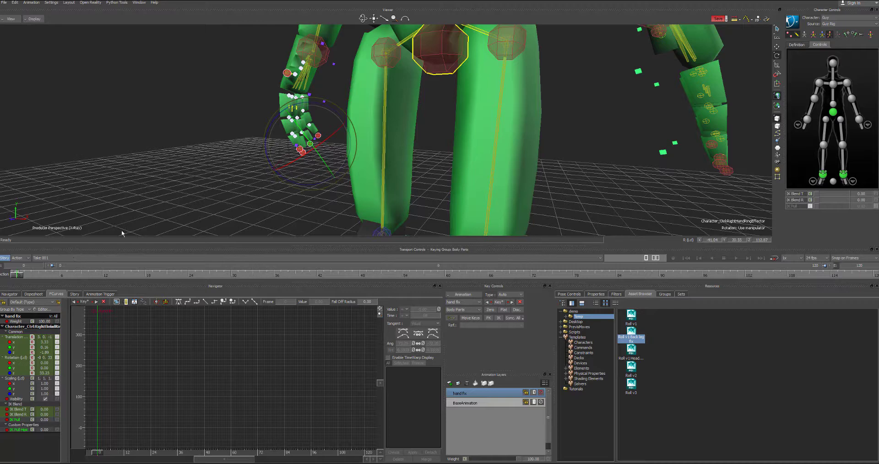
left_click(318, 136)
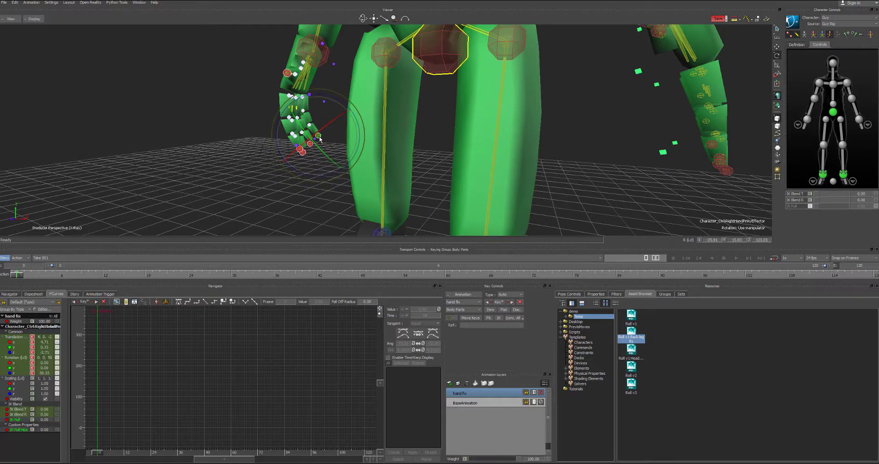
Step: Curl the left hand's index, middle, ring and pinky fingers inward together by rotating their fingertip effectors
left_click_drag(174, 154, 292, 148, "ctrl+shift")
left_click(291, 148)
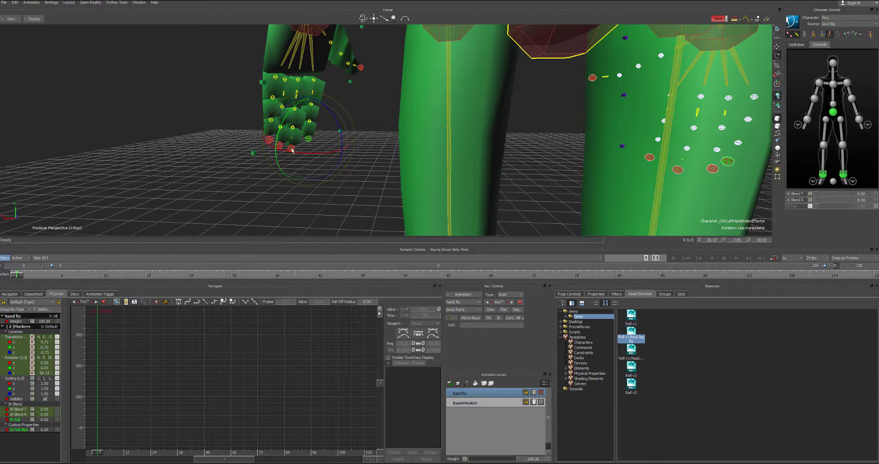
left_click(273, 140)
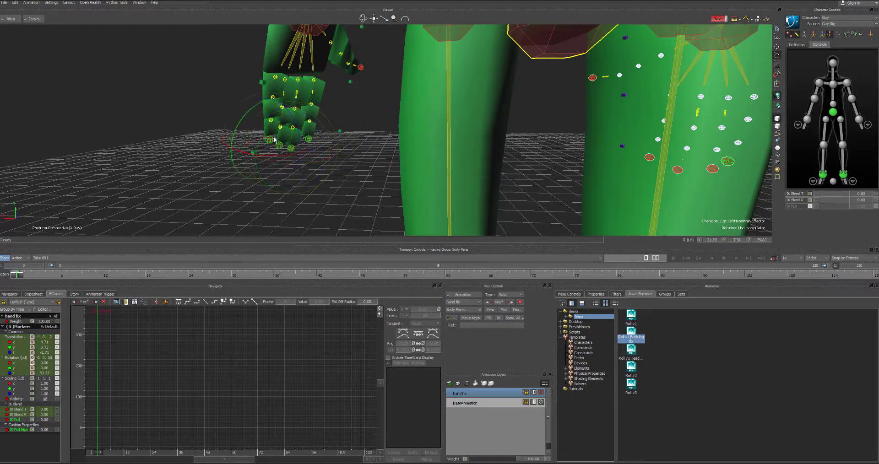
left_click_drag(302, 132, 300, 130)
left_click_drag(364, 164, 563, 130, "alt")
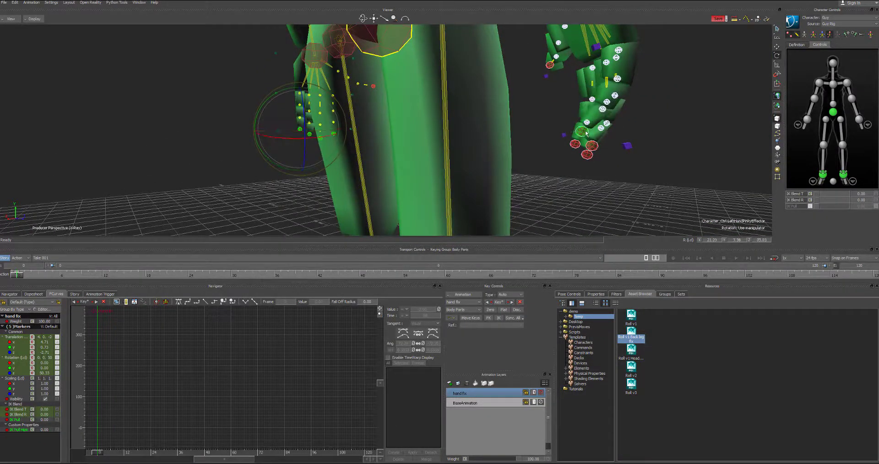
left_click(583, 132)
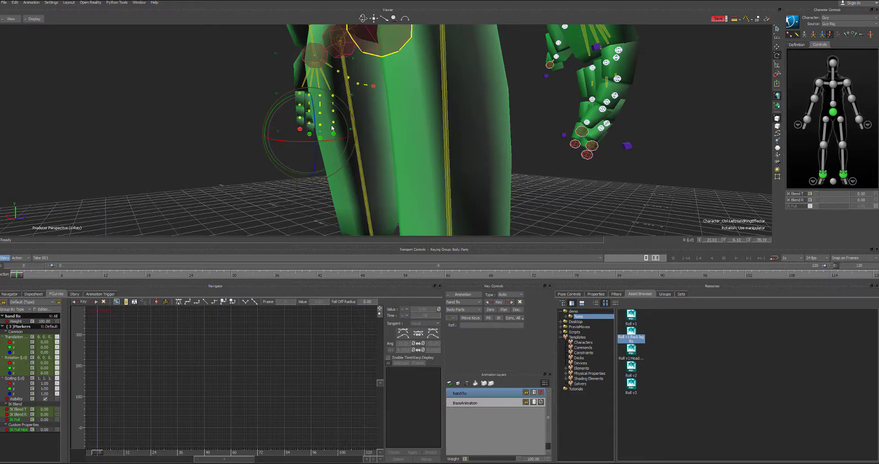
left_click_drag(582, 134, 320, 123, "alt")
left_click(284, 134)
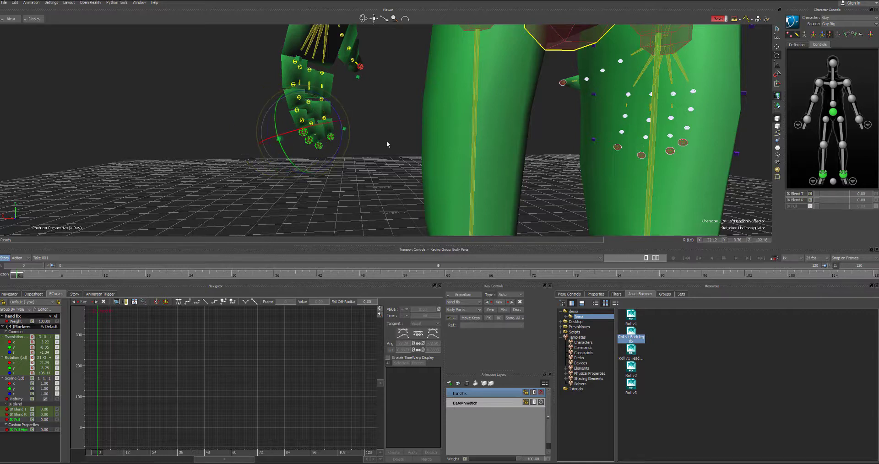
Step: Curl the left hand's pinky and ring fingers individually a little further inward
left_click(304, 134)
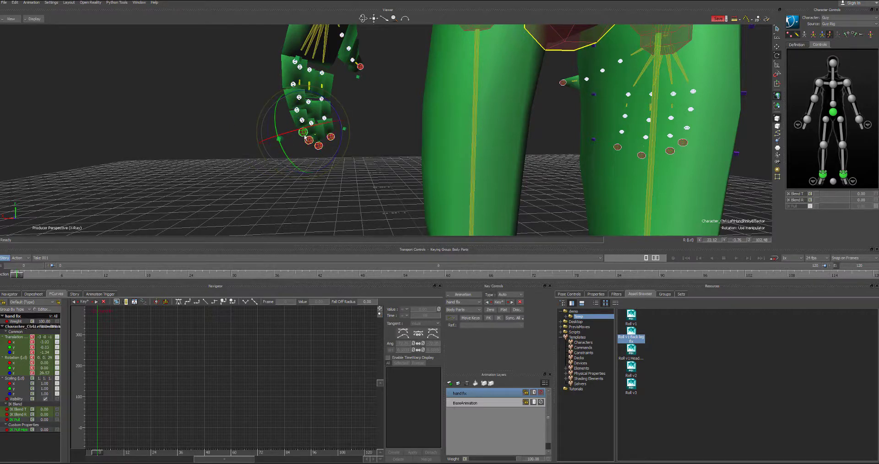
left_click_drag(331, 136, 456, 161)
left_click(309, 141)
left_click(313, 128)
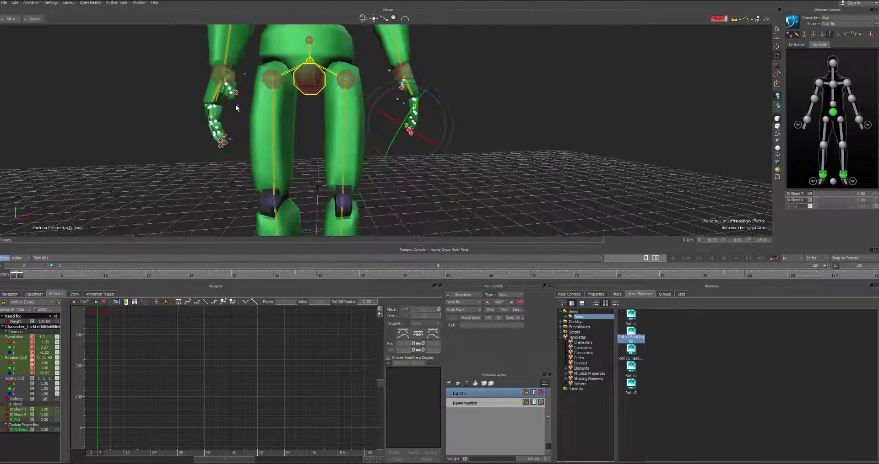
Step: Bend the right thumb toward the curled fingers by rotating its tip effector and its thumb joint
left_click(234, 93)
left_click_drag(234, 93, 313, 147, "alt")
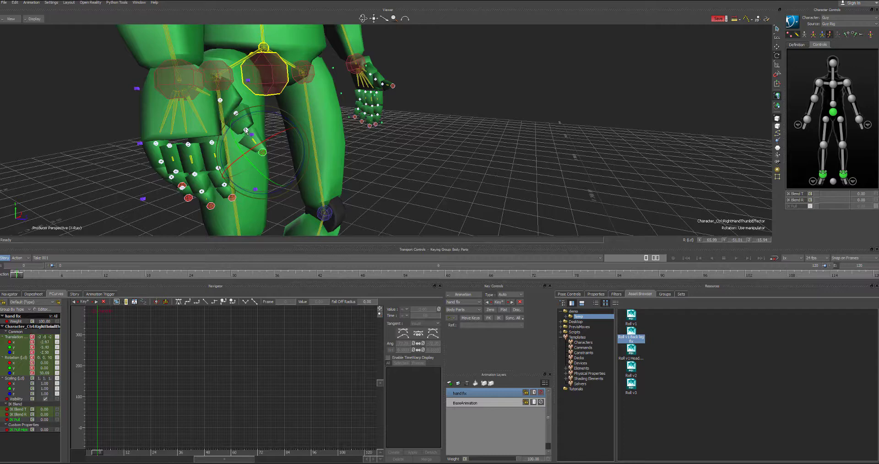
left_click(247, 131)
left_click_drag(287, 131, 258, 98)
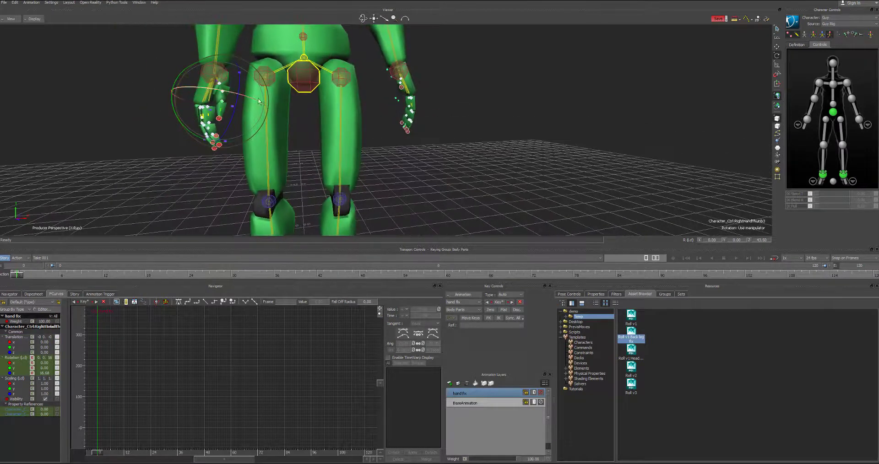
scroll(257, 97, "up", 2)
scroll(257, 98, "up", 2)
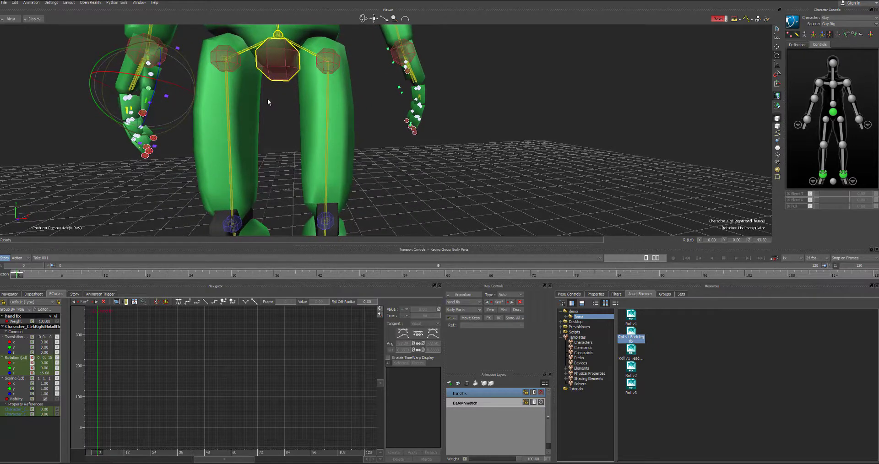
left_click_drag(168, 82, 162, 67)
left_click(143, 115)
left_click_drag(145, 111, 150, 108)
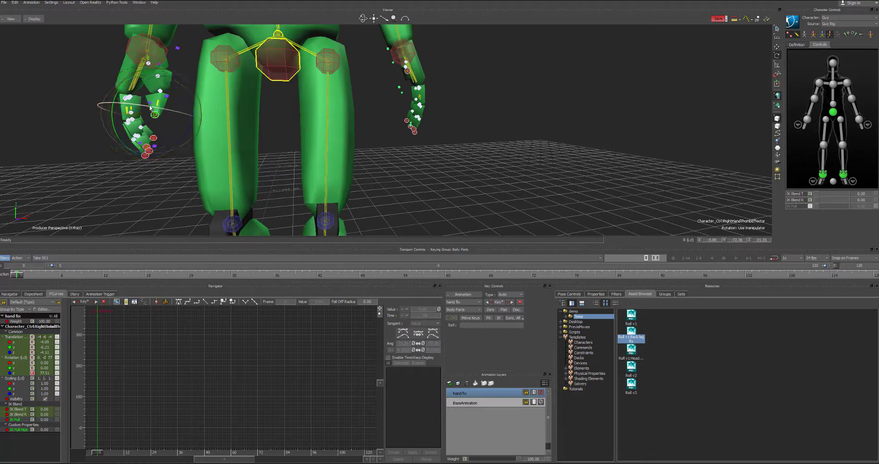
Step: Bend the left thumb inward by rotating its tip effector and its thumb joint
left_click_drag(270, 94, 362, 170, "ctrl+shift")
left_click(392, 173)
left_click_drag(421, 188, 414, 174)
left_click(418, 174)
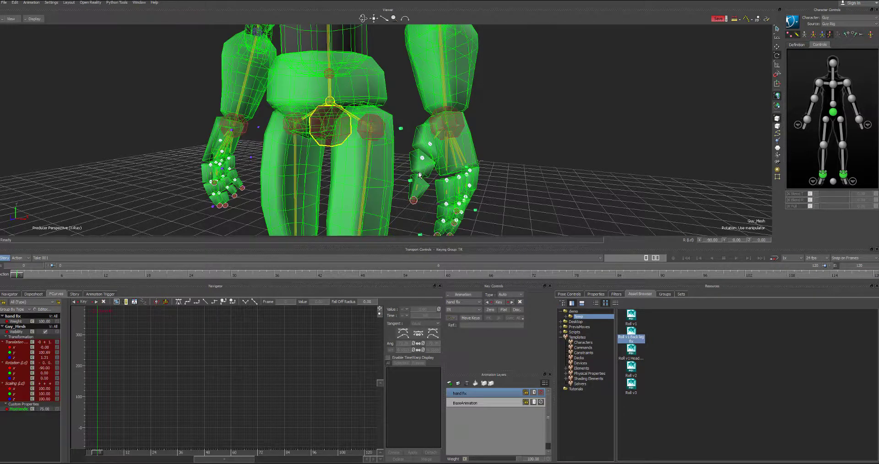
left_click(413, 202)
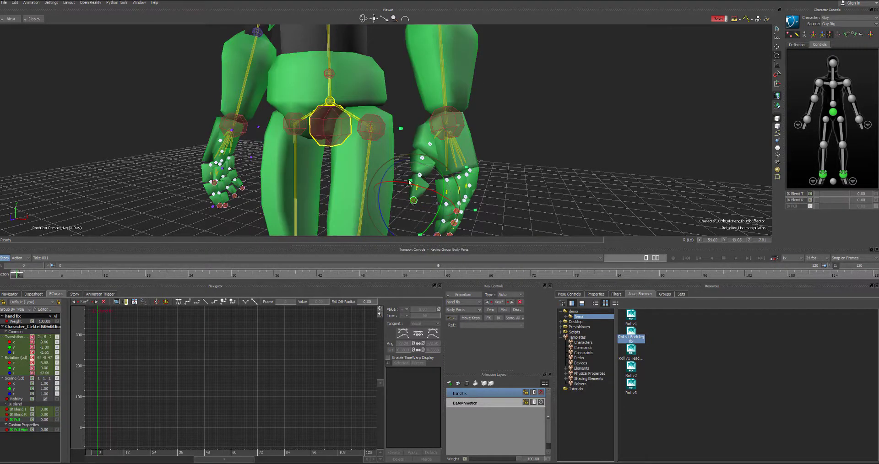
left_click(420, 175)
left_click_drag(386, 165, 386, 179)
scroll(483, 171, "down", 5)
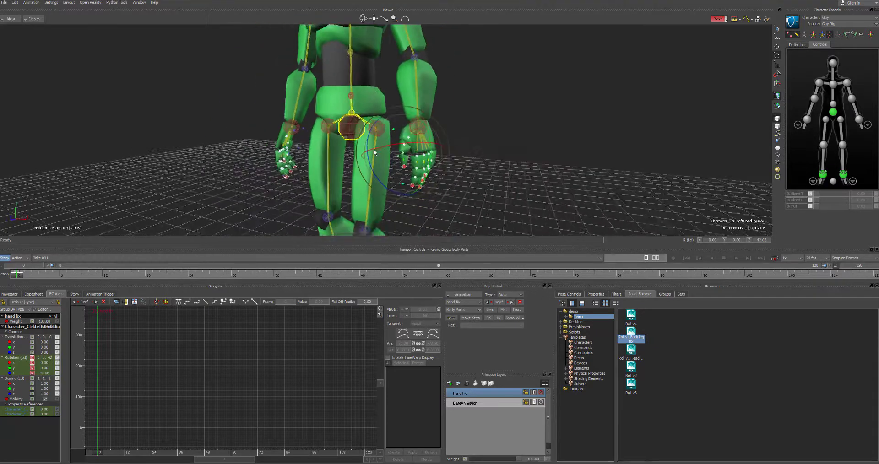
Step: Refine the left thumb's tip rotation so the thumb rests naturally beside the curled fingers
scroll(421, 155, "up", 4)
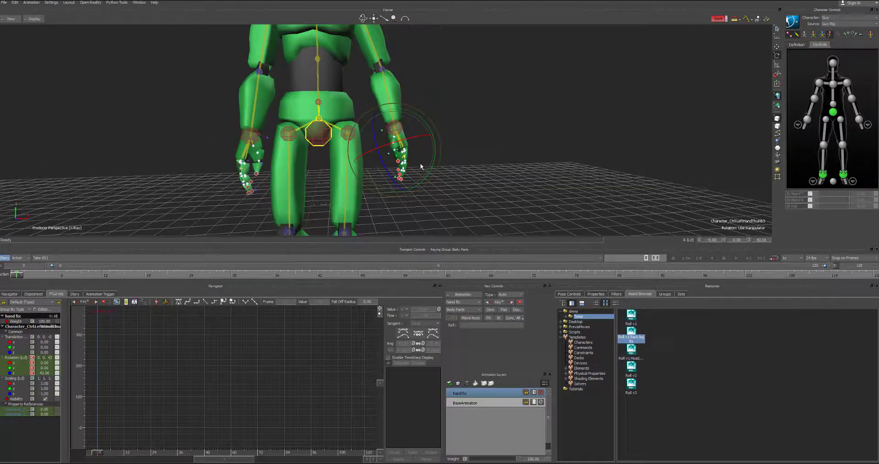
scroll(422, 165, "up", 5)
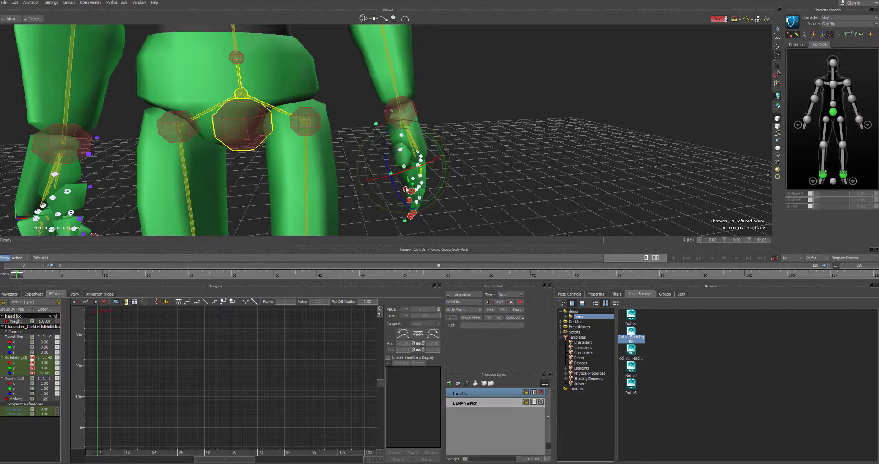
left_click(406, 189)
left_click_drag(406, 197, 292, 135, "alt")
left_click(430, 203)
scroll(438, 162, "down", 8)
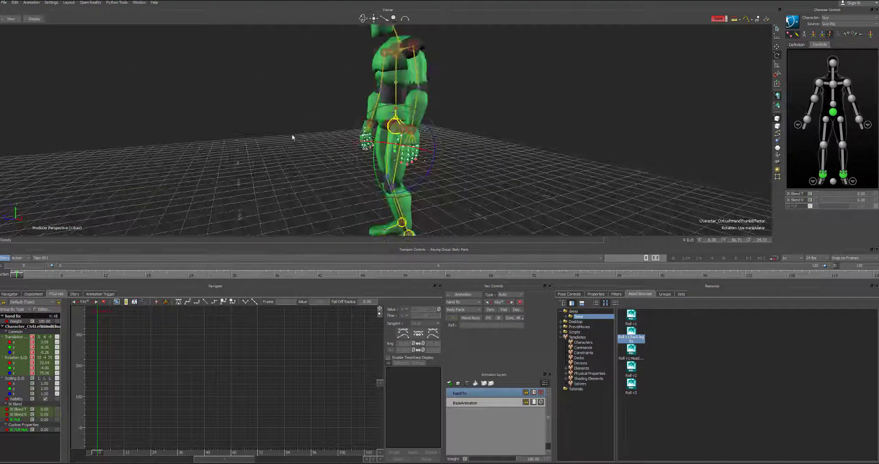
right_click_drag(292, 135, 214, 126, "alt")
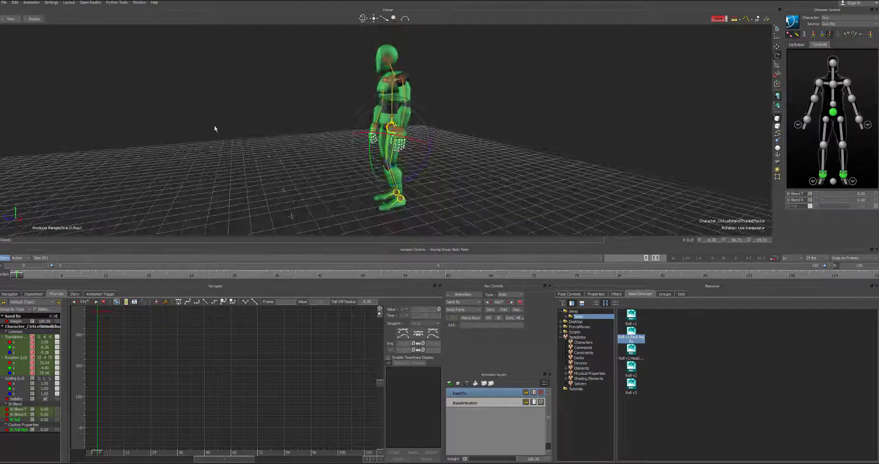
Step: Scrub through the roll to frame 52 and examine the hands as the body tumbles over them
left_click_drag(283, 135, 311, 143, "alt")
left_click_drag(15, 277, 248, 278)
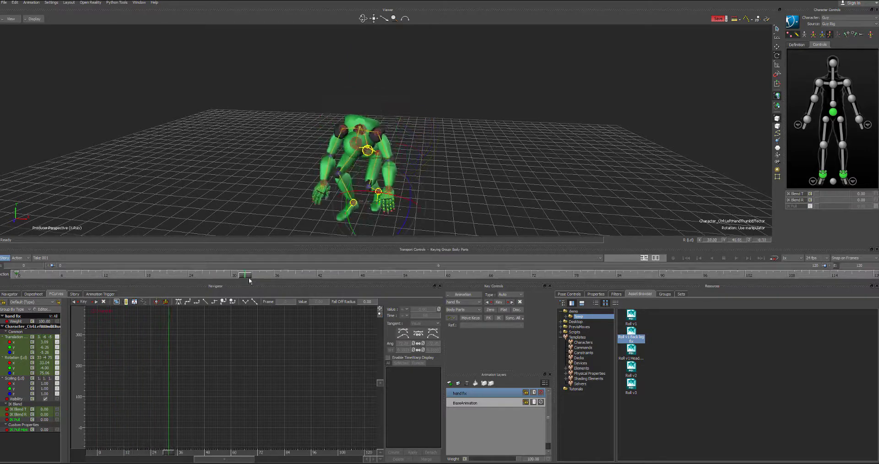
left_click_drag(402, 147, 421, 133, "alt")
left_click_drag(245, 277, 387, 284)
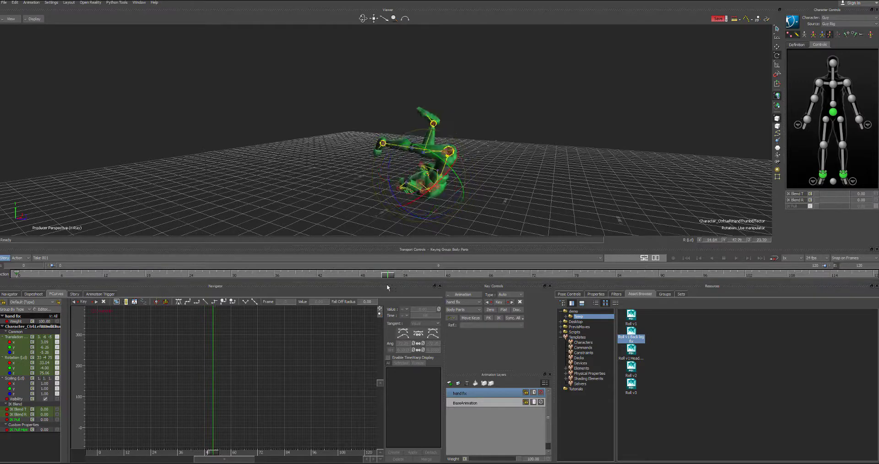
left_click_drag(369, 163, 437, 170, "ctrl")
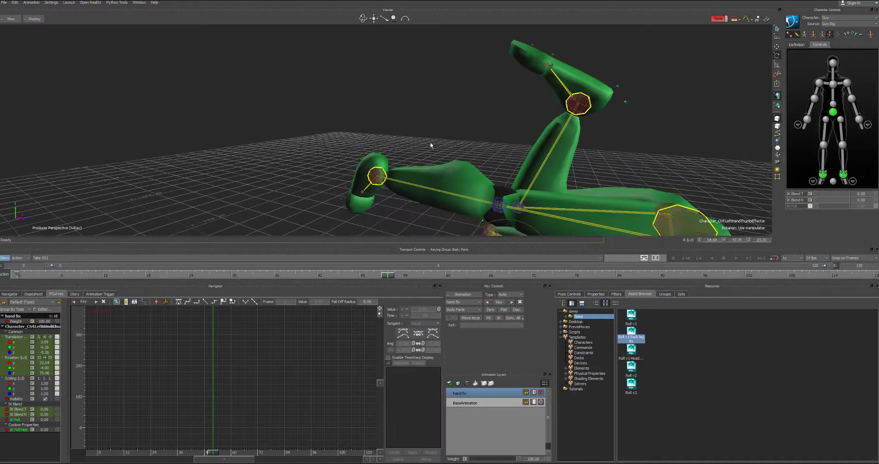
left_click_drag(395, 104, 340, 252, "ctrl+shift")
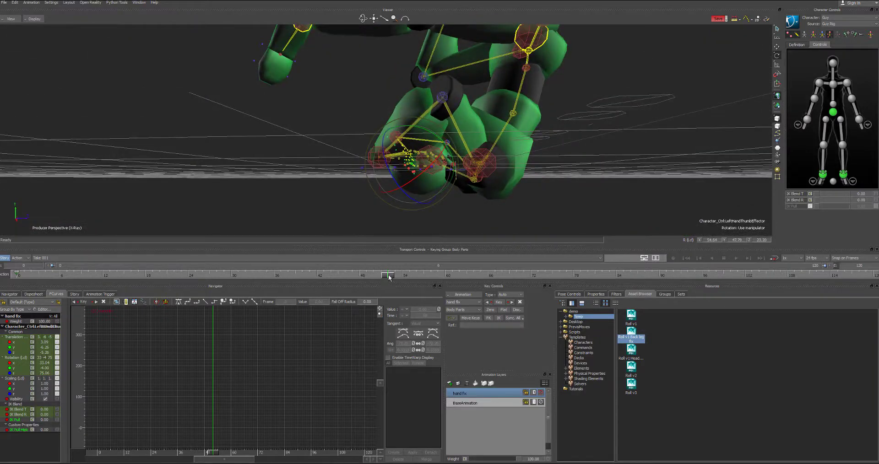
Step: Select the finger and thumb effectors of both hands and key their current pose at frame 45
mouse_move(389, 277)
left_mouse_down()
mouse_move(302, 276)
mouse_move(402, 280)
mouse_move(328, 278)
mouse_move(370, 281)
mouse_move(335, 279)
left_mouse_up()
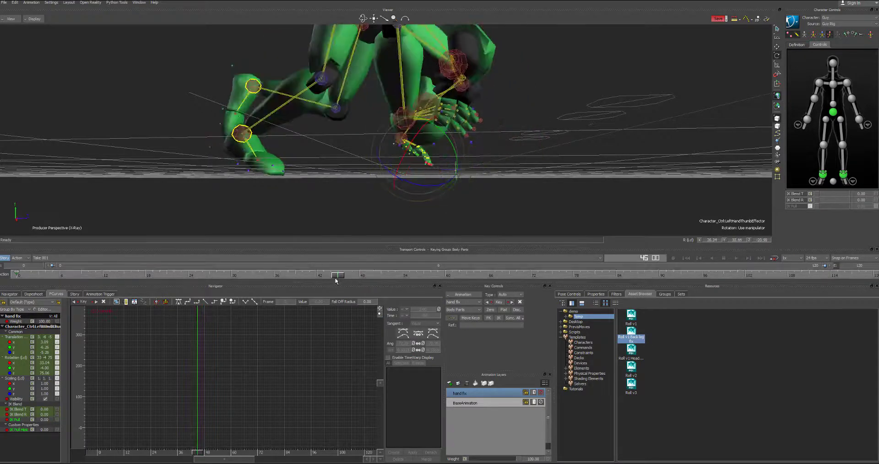
left_click_drag(416, 156, 311, 177, "ctrl+shift")
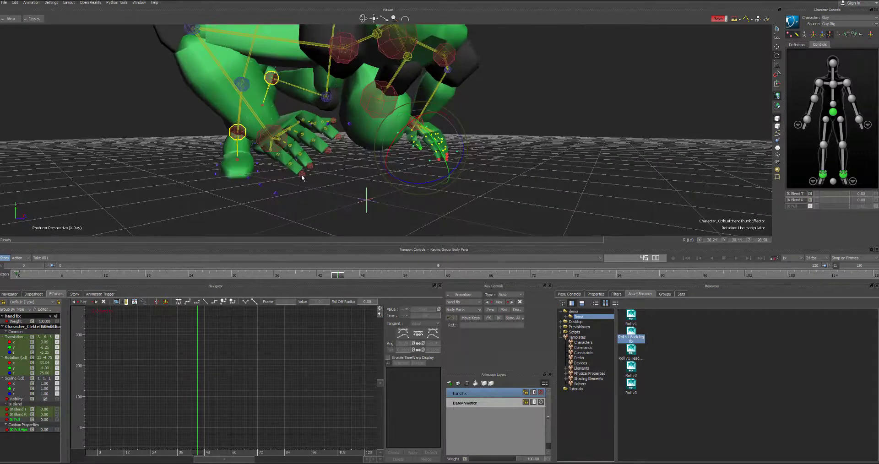
left_click(302, 176)
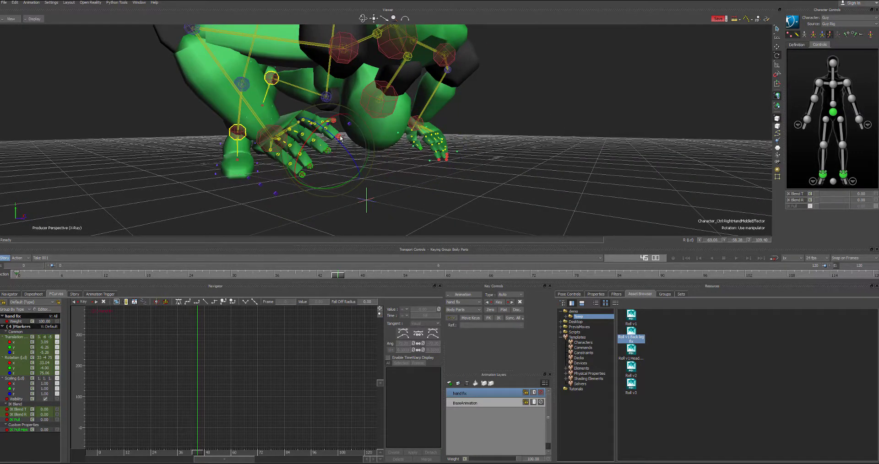
left_click(339, 123)
left_click(334, 122, "shift")
left_click_drag(453, 169, 424, 172, "ctrl+shift")
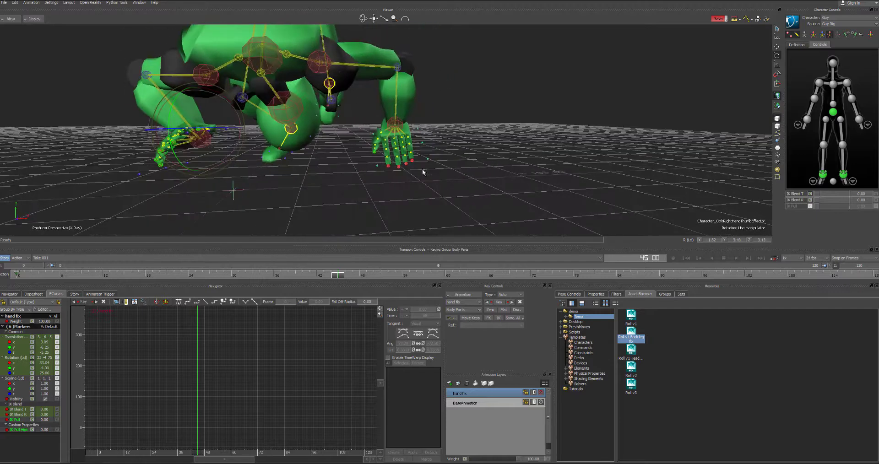
left_click(375, 152, "ctrl")
left_click(376, 153, "shift")
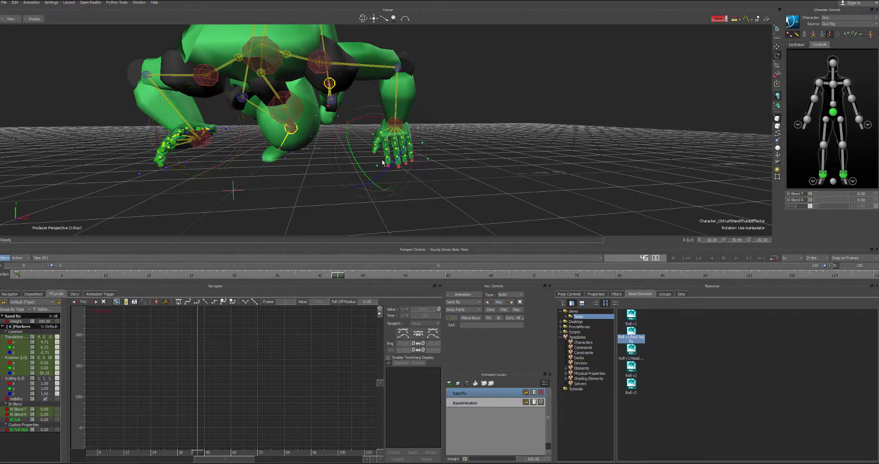
left_click(411, 164, "shift")
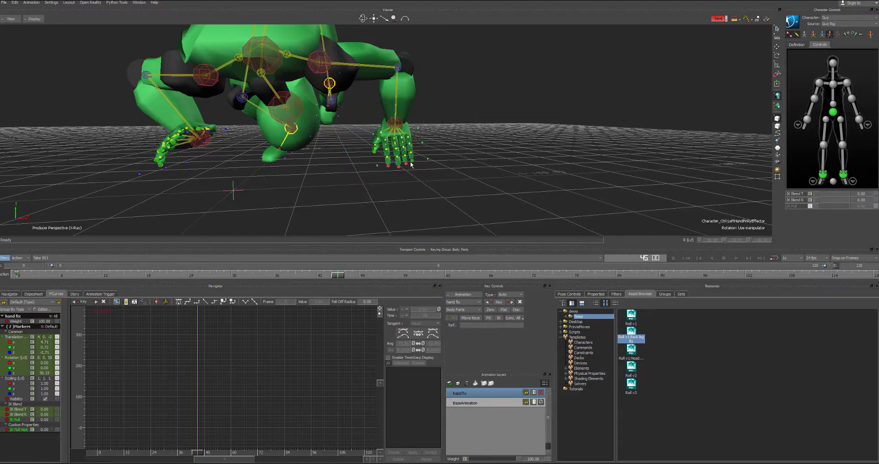
left_click(400, 166, "shift")
left_click(389, 166, "shift")
left_click(394, 171, "shift")
key("k")
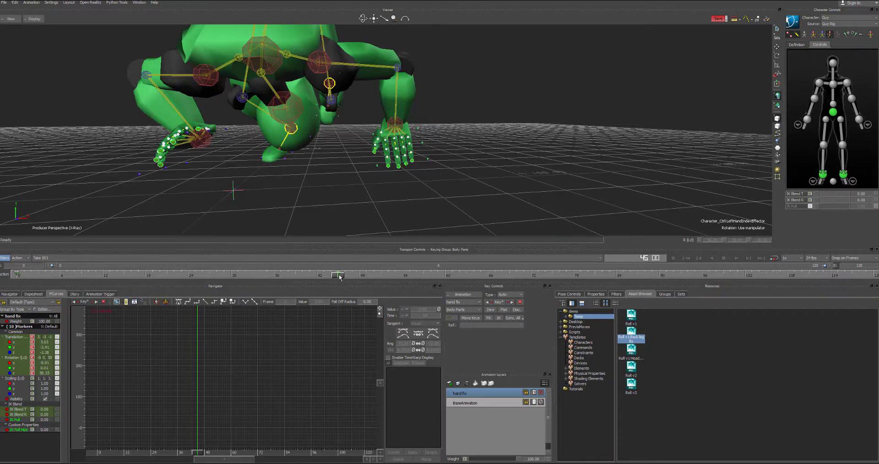
Step: Open the fingers of both hands at frame 47 by rotating all the selected hand effectors together
mouse_move(339, 277)
left_mouse_down()
mouse_move(18, 276)
mouse_move(338, 276)
left_mouse_up()
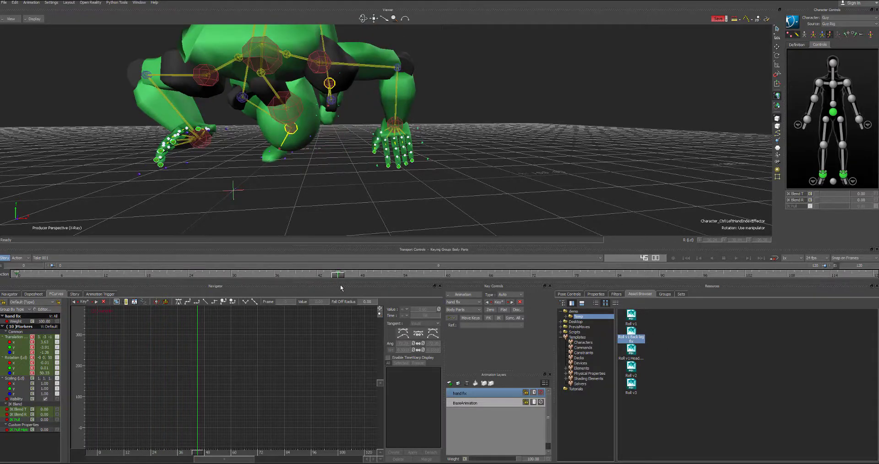
mouse_move(340, 285)
left_mouse_down()
mouse_move(376, 285)
mouse_move(352, 285)
left_mouse_up()
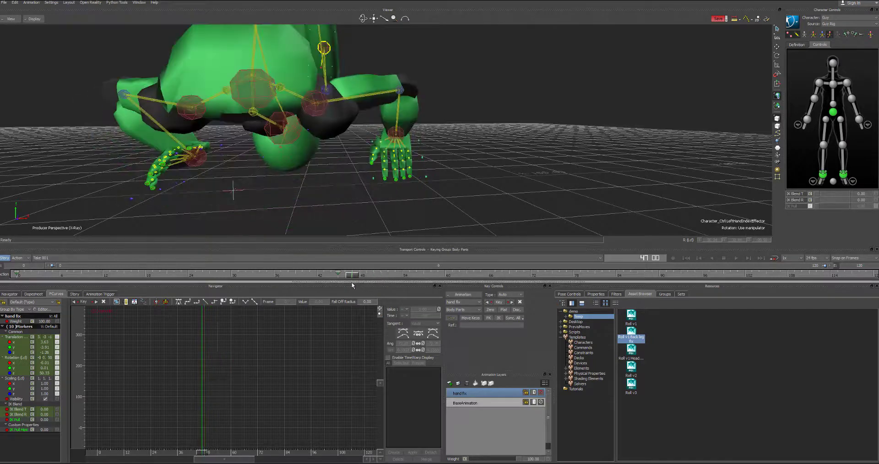
mouse_move(303, 137)
left_mouse_down()
mouse_move(294, 134)
mouse_move(310, 139)
left_mouse_up()
key("t")
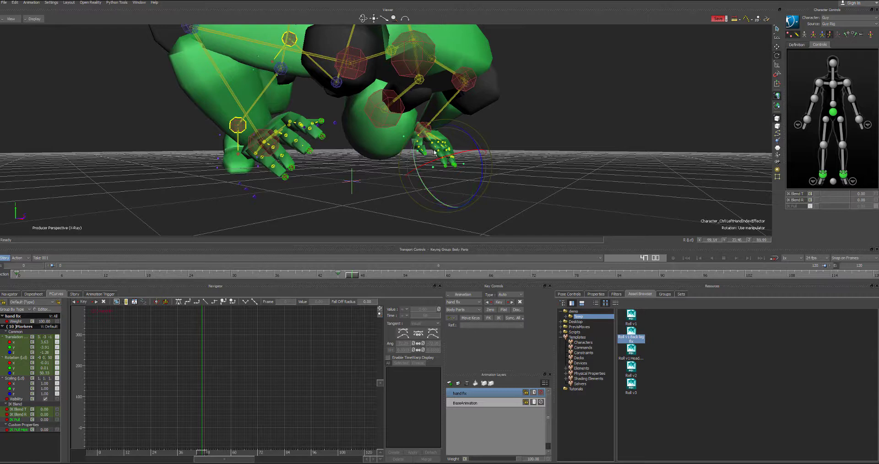
left_click_drag(486, 179, 483, 166)
left_click_drag(513, 129, 474, 125, "alt")
right_click_drag(474, 129, 500, 158, "alt")
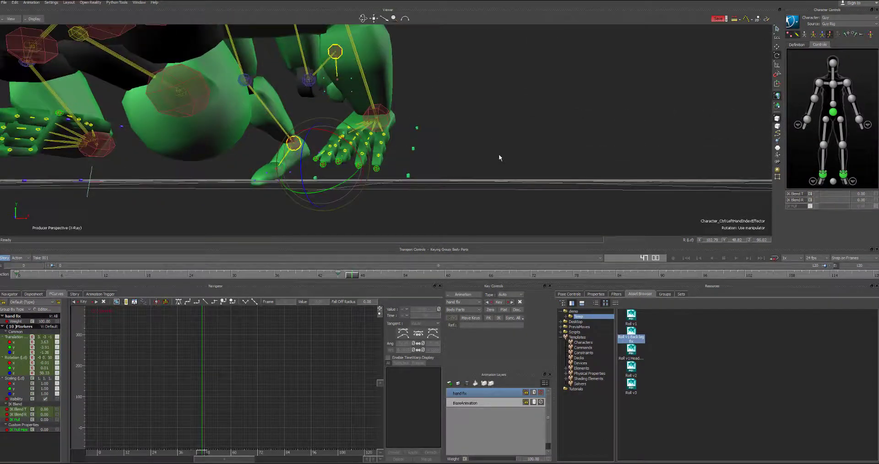
left_click(377, 169)
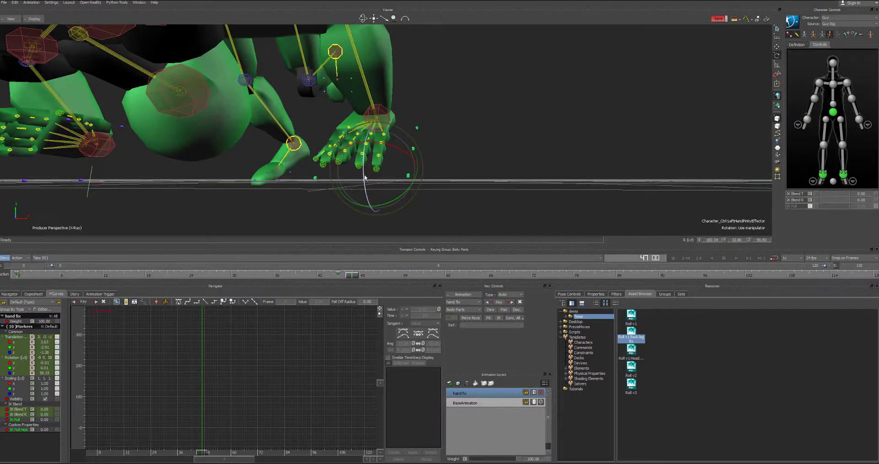
left_click_drag(365, 178, 363, 170)
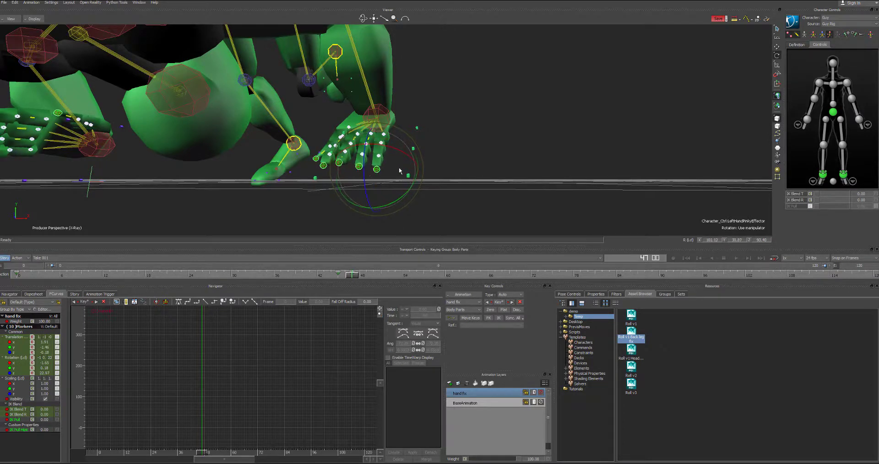
Step: Adjust the left hand's pinky and ring finger effectors at frame 47
left_click(378, 170)
left_click(359, 167, "shift")
left_click_drag(343, 172, 288, 169)
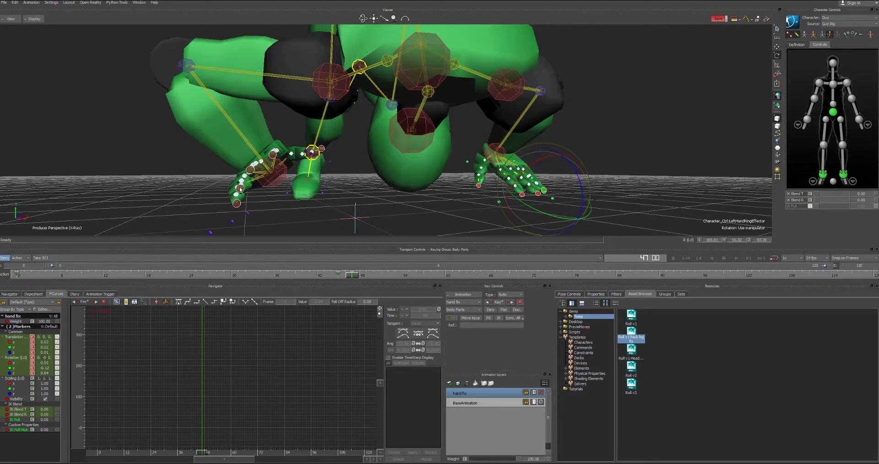
Step: Rotate the right hand's pinky and ring finger effectors individually and key the pose at frame 47
left_click(236, 204)
left_click(236, 204, "shift")
left_click_drag(232, 218, 236, 182)
left_click(236, 179, "shift")
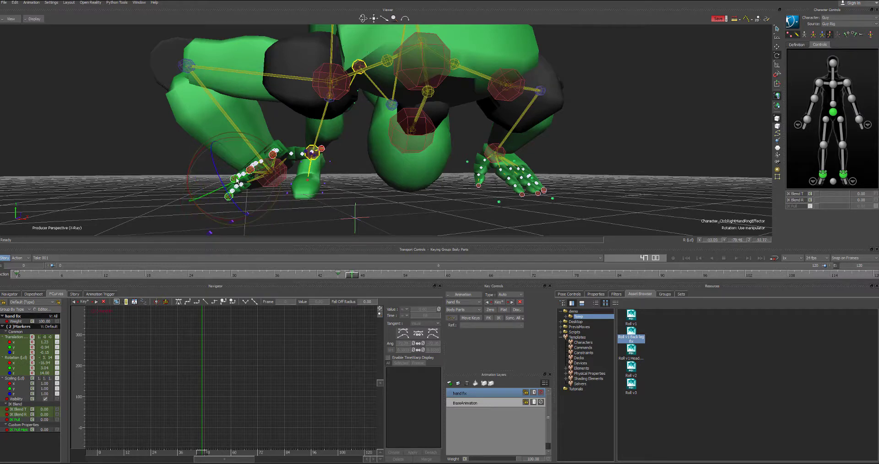
left_click_drag(220, 175, 220, 175)
left_click_drag(218, 168, 219, 173)
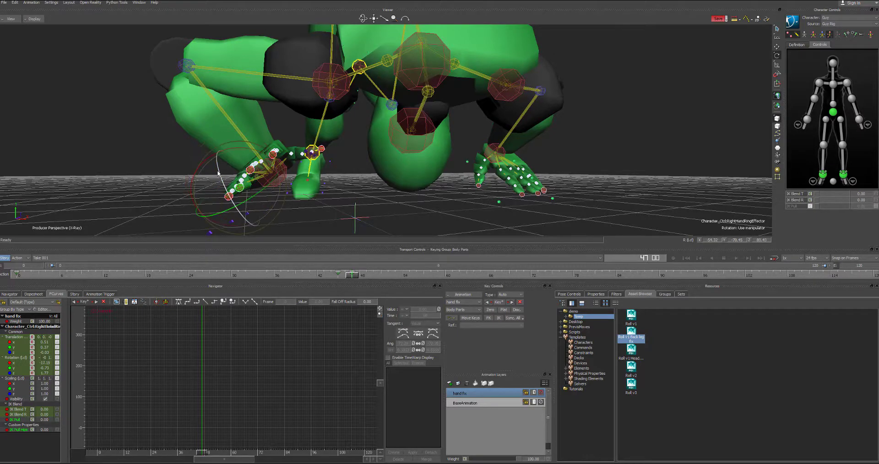
key("k")
Step: Rotate the four finger effectors of both hands together at frame 59 and key the new pose
left_click_drag(354, 201, 440, 276, "ctrl")
left_click_drag(519, 168, 539, 168, "ctrl")
left_click_drag(420, 178, 361, 179, "ctrl+shift")
left_click_drag(309, 131, 442, 157, "ctrl+shift")
left_click(384, 133)
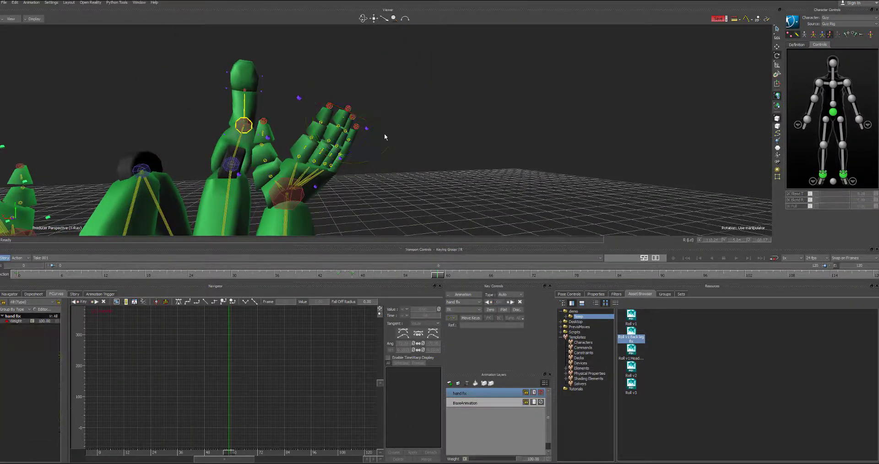
left_click(330, 107)
left_click(355, 119, "shift")
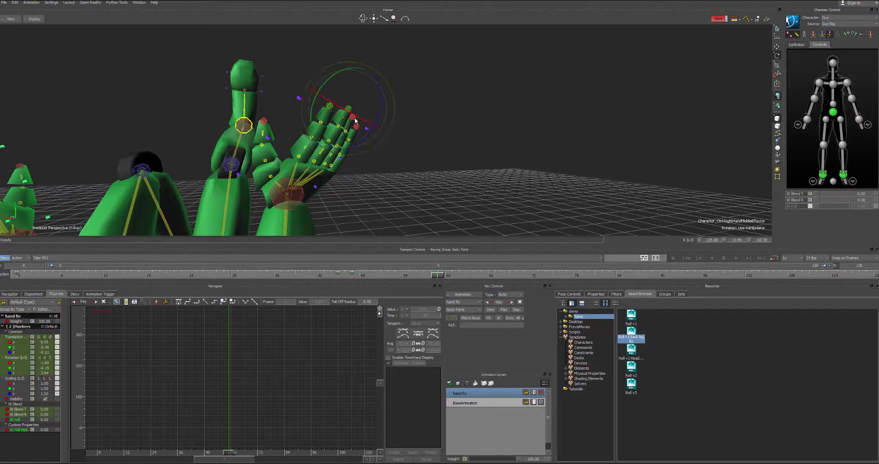
key("r")
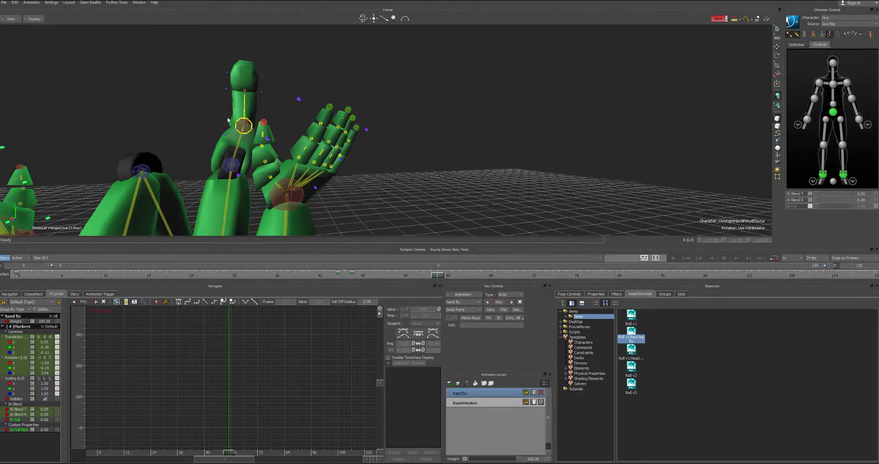
left_click_drag(300, 115, 334, 124, "ctrl+shift")
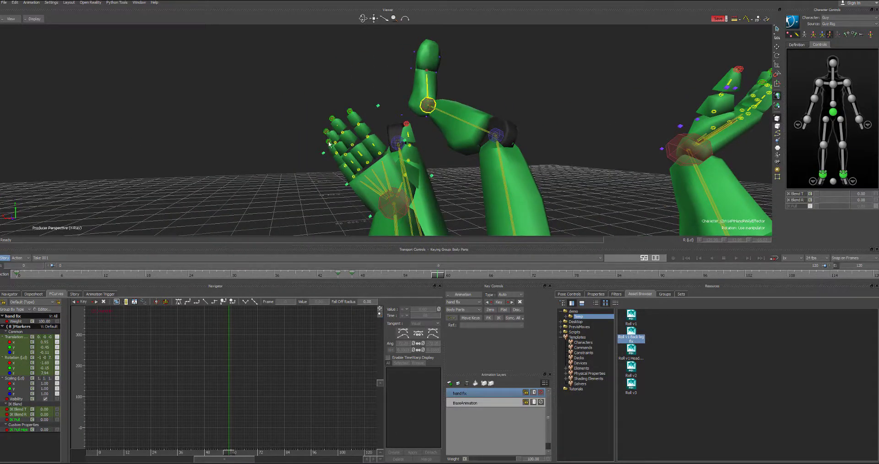
key("r")
left_click_drag(315, 167, 307, 159)
left_click_drag(565, 109, 367, 169, "ctrl")
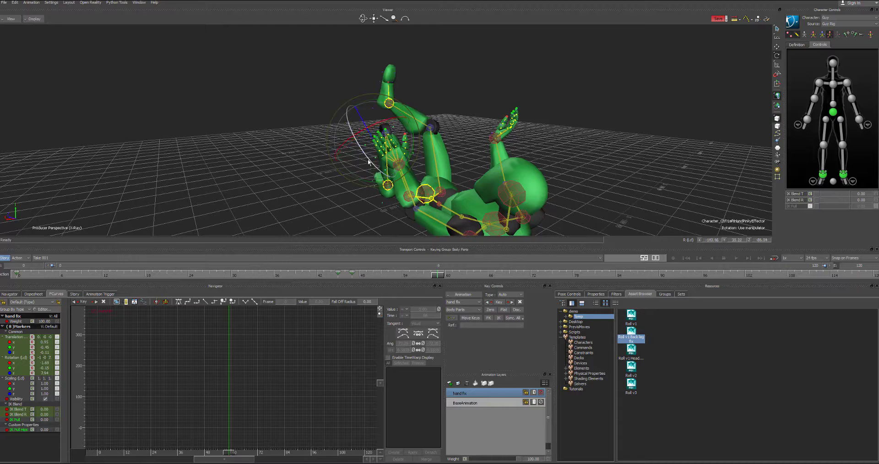
left_click_drag(430, 146, 482, 135, "ctrl+shift")
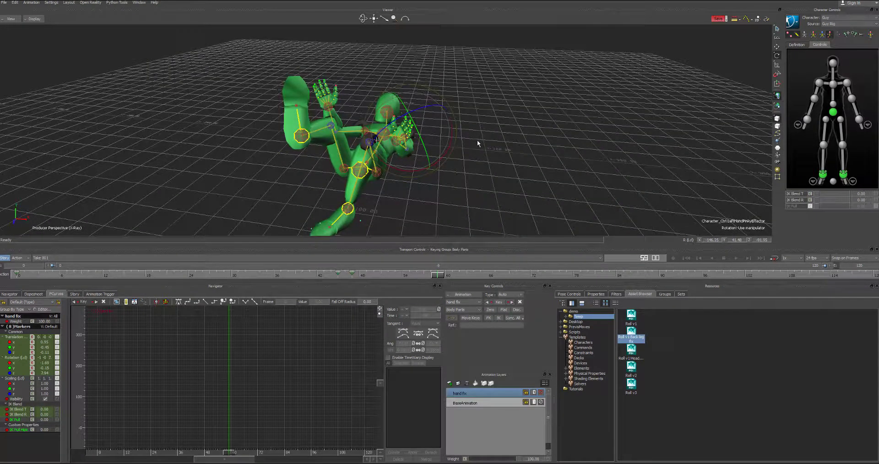
key("k")
Step: Check the hands through the end of the roll, then add a new animation layer named "hand fix 1"
left_click_drag(567, 193, 523, 261, "ctrl")
left_click_drag(571, 204, 589, 170, "ctrl+shift")
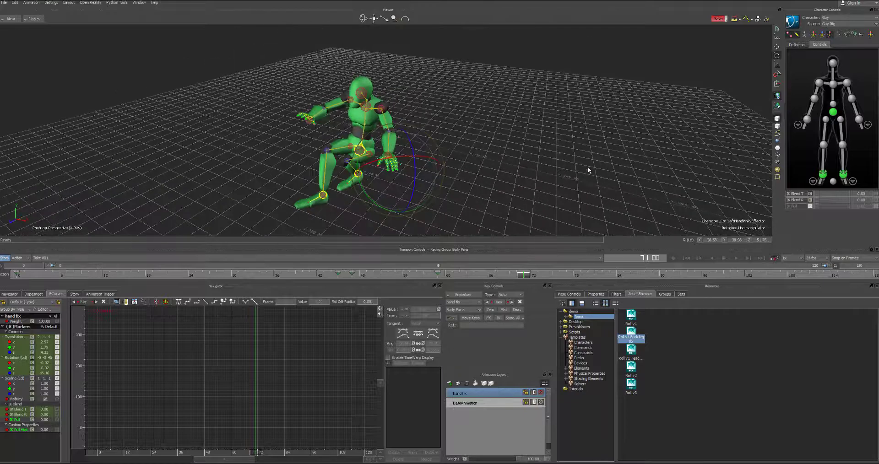
left_click_drag(598, 143, 618, 142, "ctrl+shift")
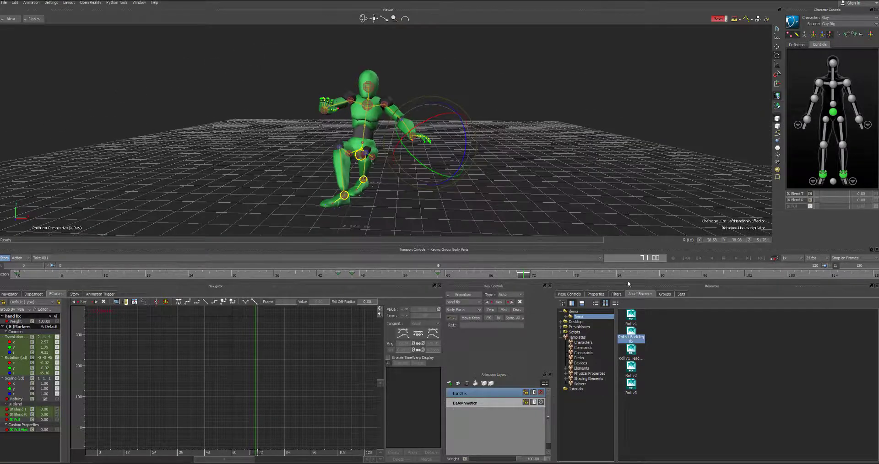
left_click_drag(525, 277, 788, 265)
left_click(450, 383)
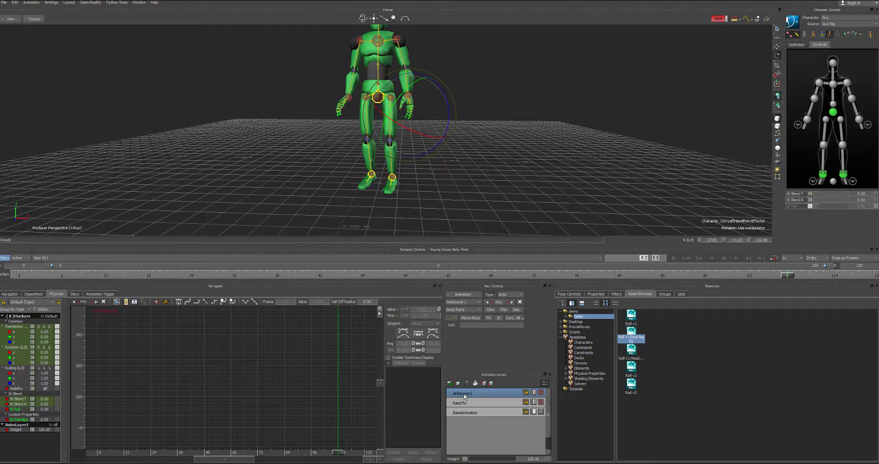
right_click(464, 396)
left_click(484, 336)
type("hand f")
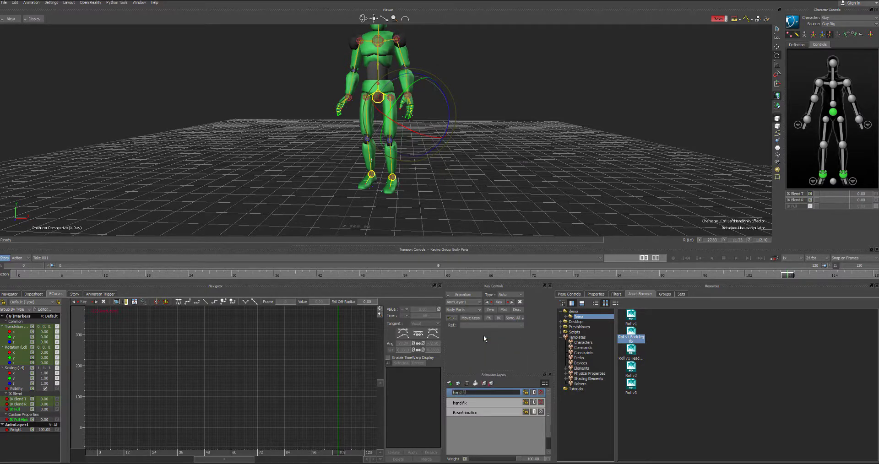
type("ix 1")
key("Return")
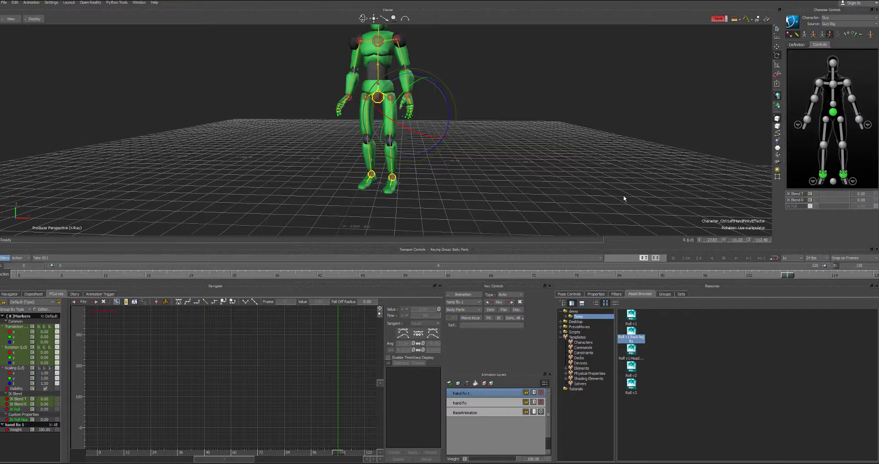
Step: Key the finger effectors and the right wrist on the "hand fix 1" layer at about frame 80
mouse_move(791, 277)
left_mouse_down()
mouse_move(563, 274)
mouse_move(742, 276)
mouse_move(518, 265)
mouse_move(602, 272)
mouse_move(589, 273)
left_mouse_up()
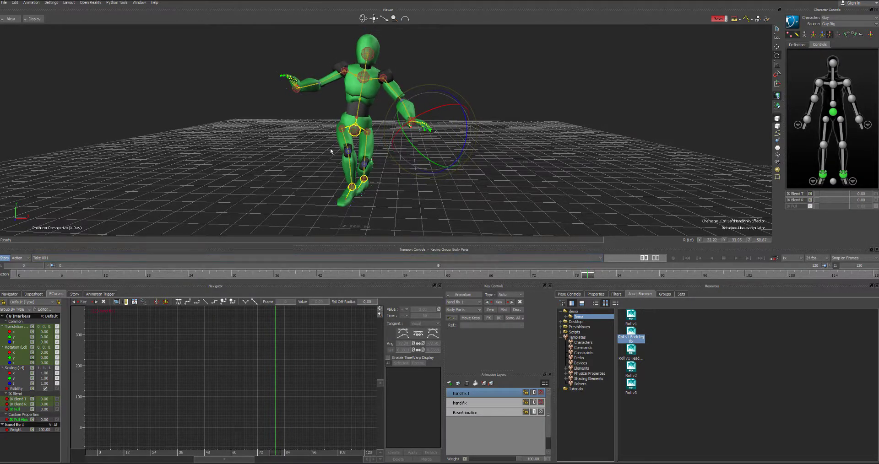
key("k")
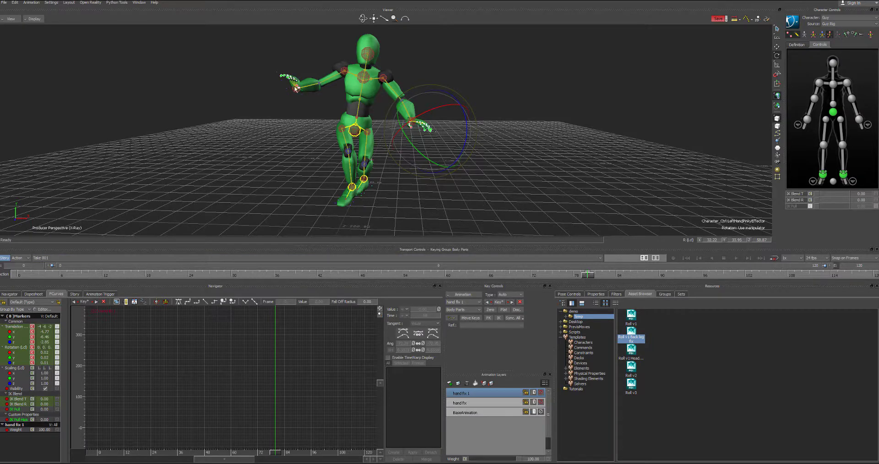
left_click(296, 89)
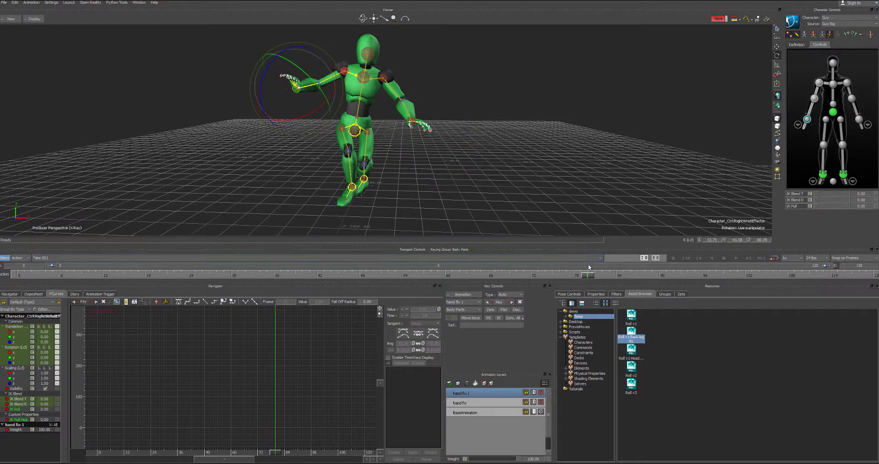
key("k")
left_click_drag(586, 276, 609, 276)
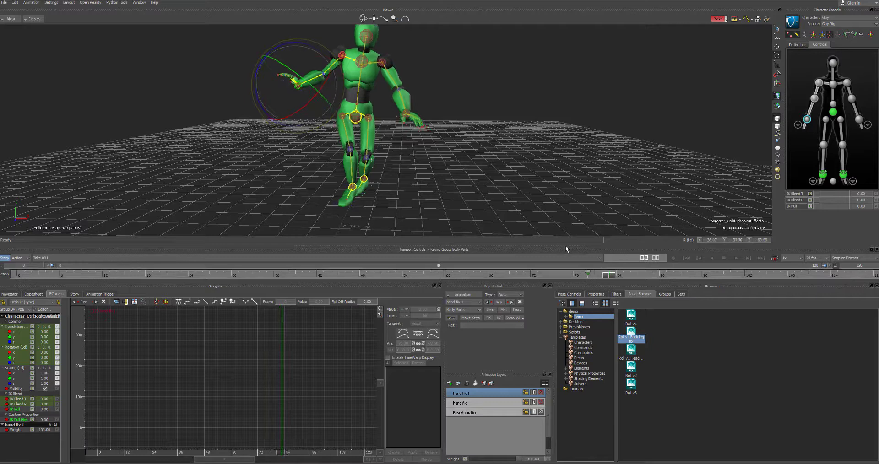
Step: Rotate the right wrist effector at about frame 83 on the "hand fix 1" layer and move the layer's earlier key to about frame 72
left_click_drag(257, 77, 256, 96)
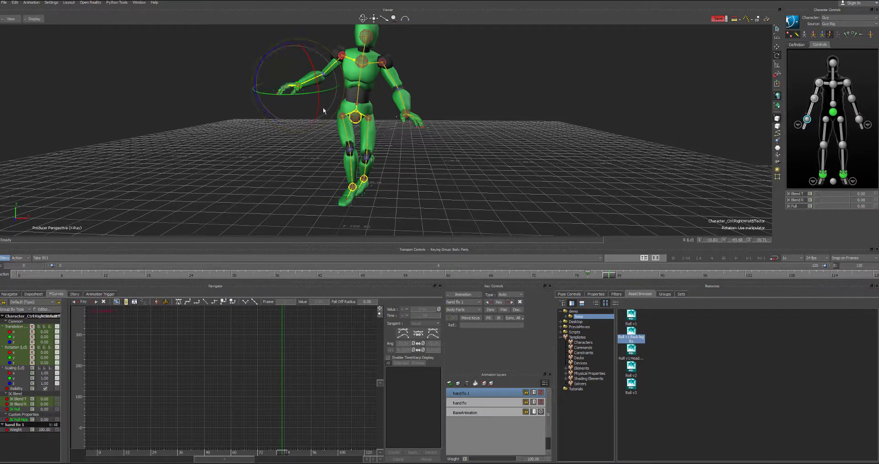
mouse_move(609, 276)
left_mouse_down()
mouse_move(628, 276)
mouse_move(560, 270)
mouse_move(631, 274)
mouse_move(550, 275)
mouse_move(801, 276)
mouse_move(541, 275)
mouse_move(659, 276)
mouse_move(548, 276)
mouse_move(609, 280)
left_mouse_up()
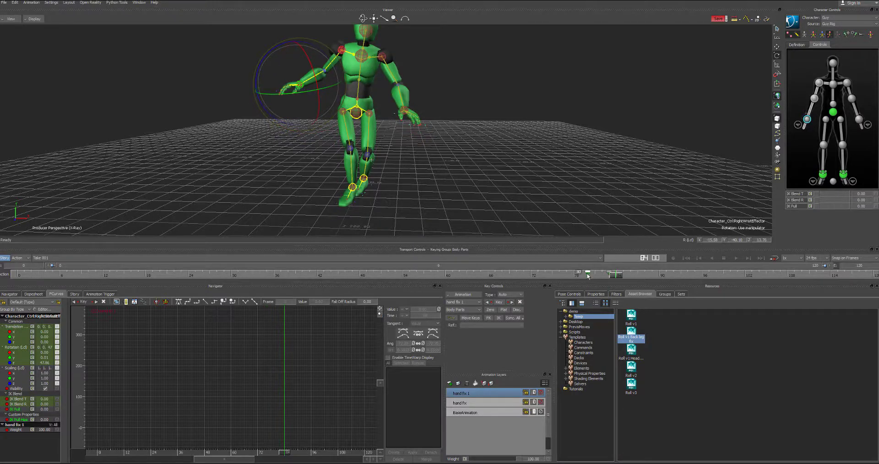
left_click_drag(589, 275, 572, 275)
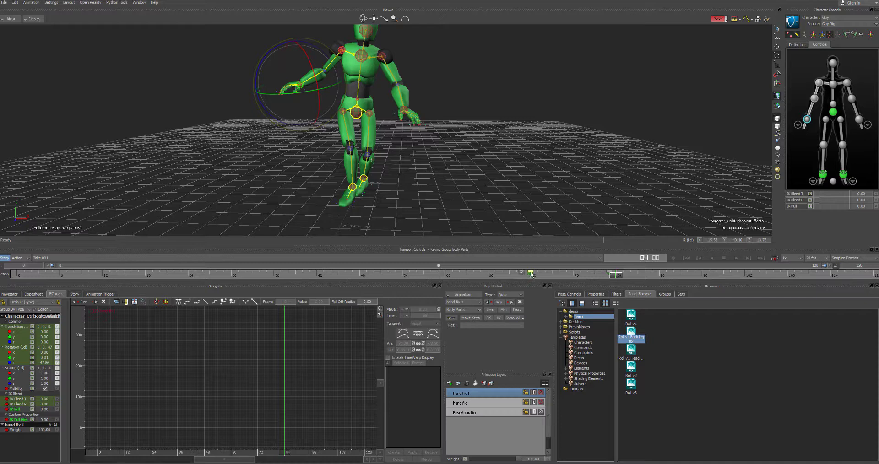
left_click_drag(532, 274, 625, 275)
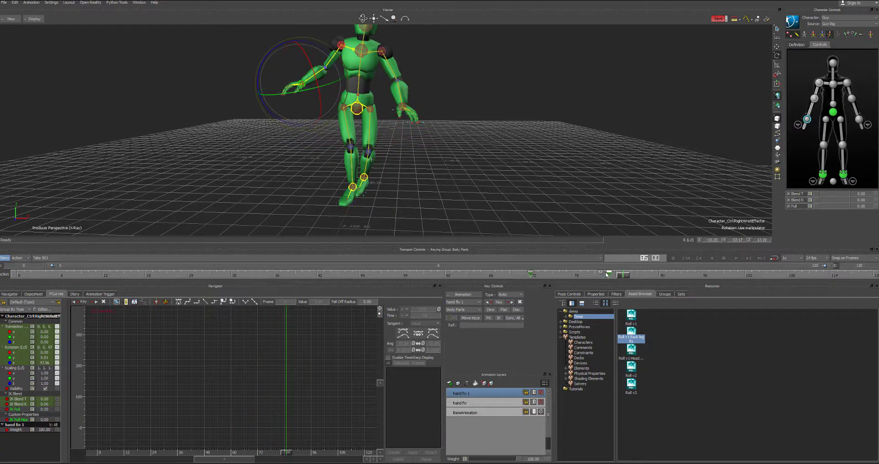
left_click_drag(622, 275, 665, 277)
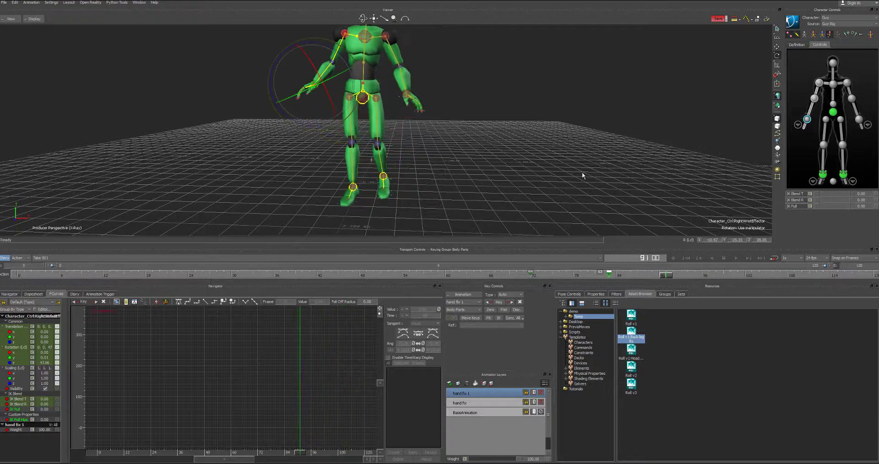
Step: Merge the "hand fix 1", "hand fix" and BaseAnimation layers into one, deleting the merged layers
left_click(492, 411, "shift")
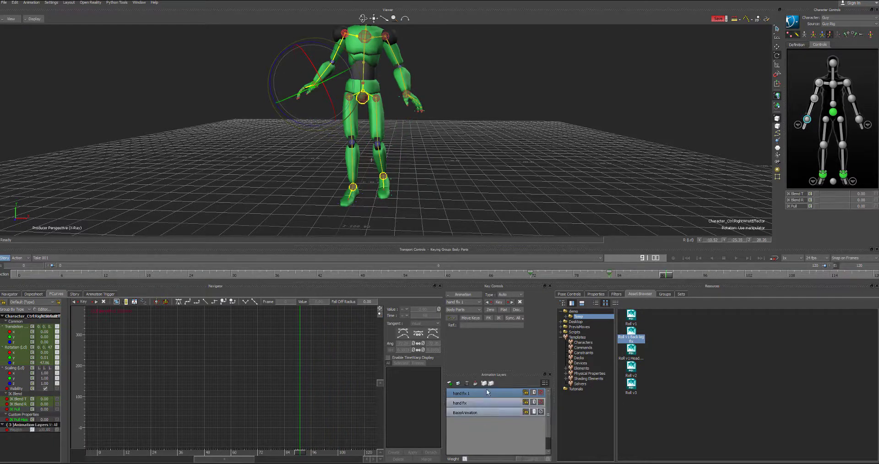
left_click(475, 383)
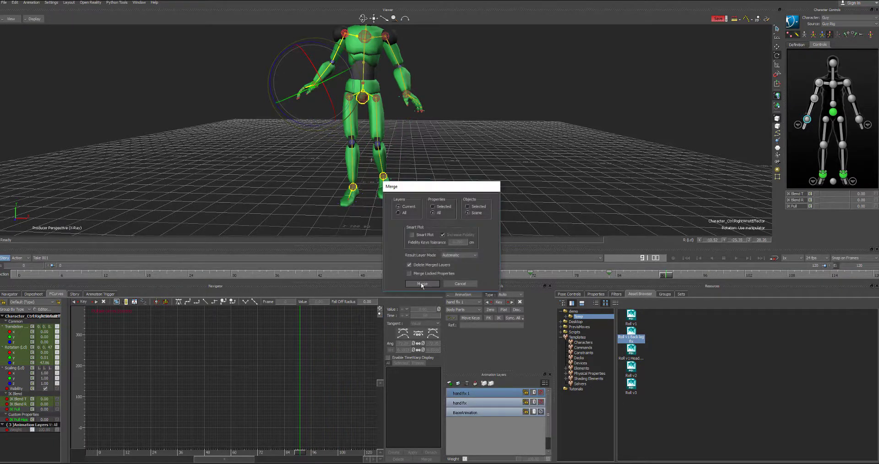
left_click(422, 284)
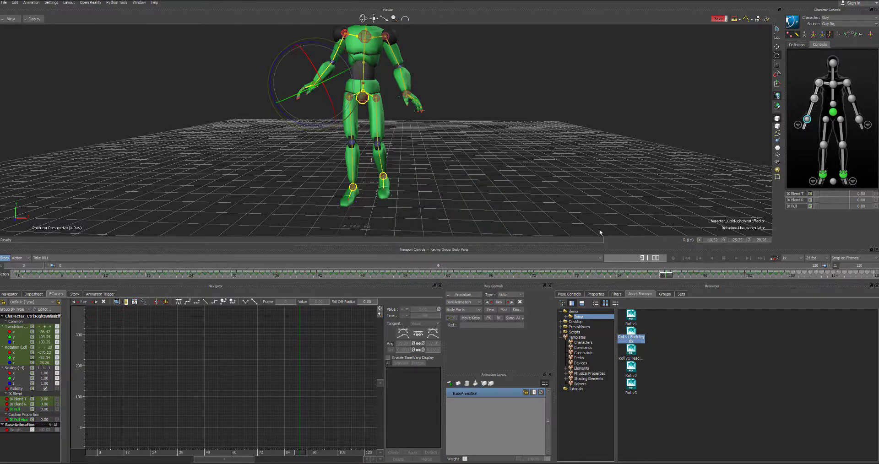
Step: Deselect the wrist effector and examine the merged animation from several angles up to frame 116
left_click(470, 148)
right_click_drag(469, 148, 415, 141, "alt")
left_click_drag(415, 141, 478, 200, "alt")
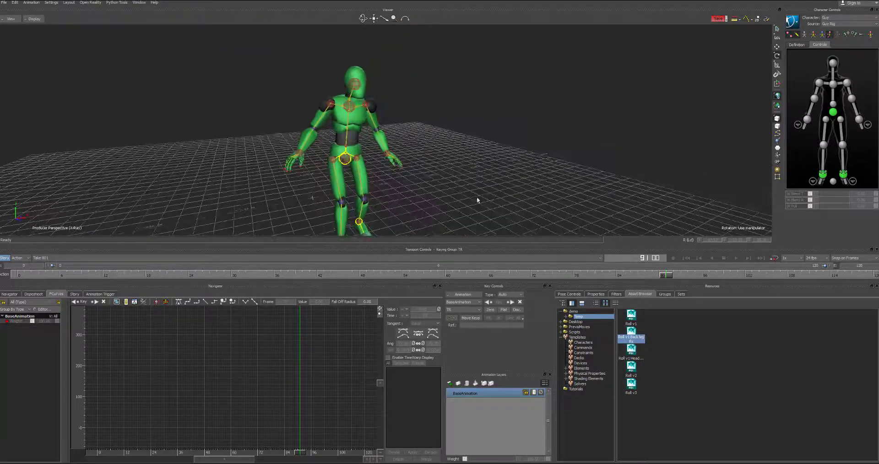
left_click_drag(664, 274, 845, 245)
left_click_drag(575, 63, 525, 102, "alt")
middle_click_drag(497, 115, 519, 111, "alt")
left_click_drag(518, 111, 536, 106, "alt")
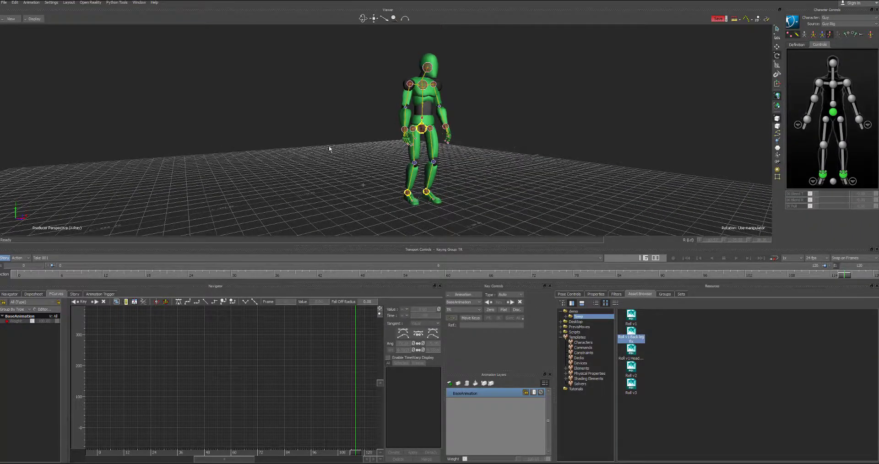